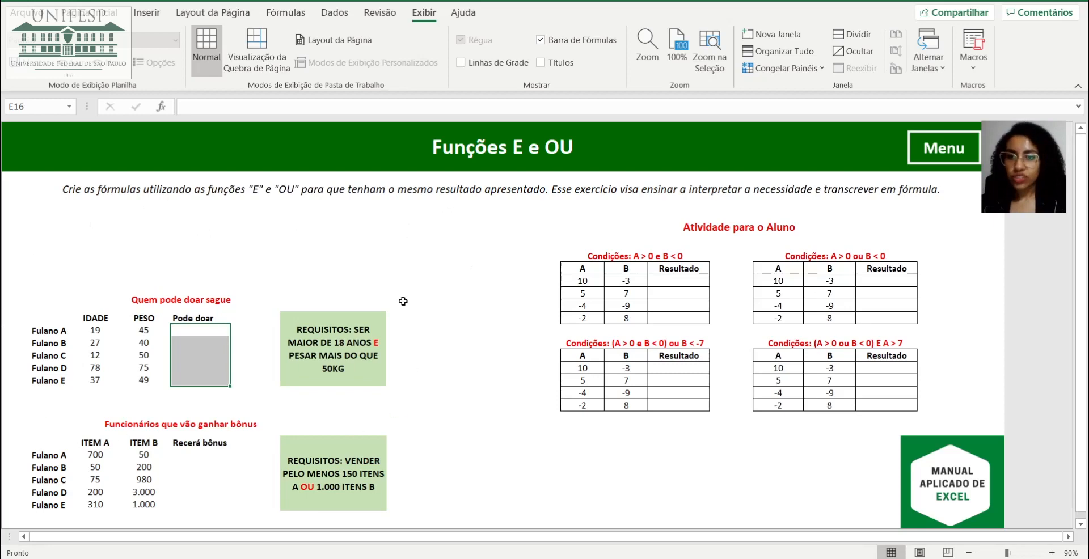
# Enter =E(C16>18;D16>50) in E16, Fulano A's "Pode doar" cell, to test the age and weight requirements
pyautogui.click(153, 301)
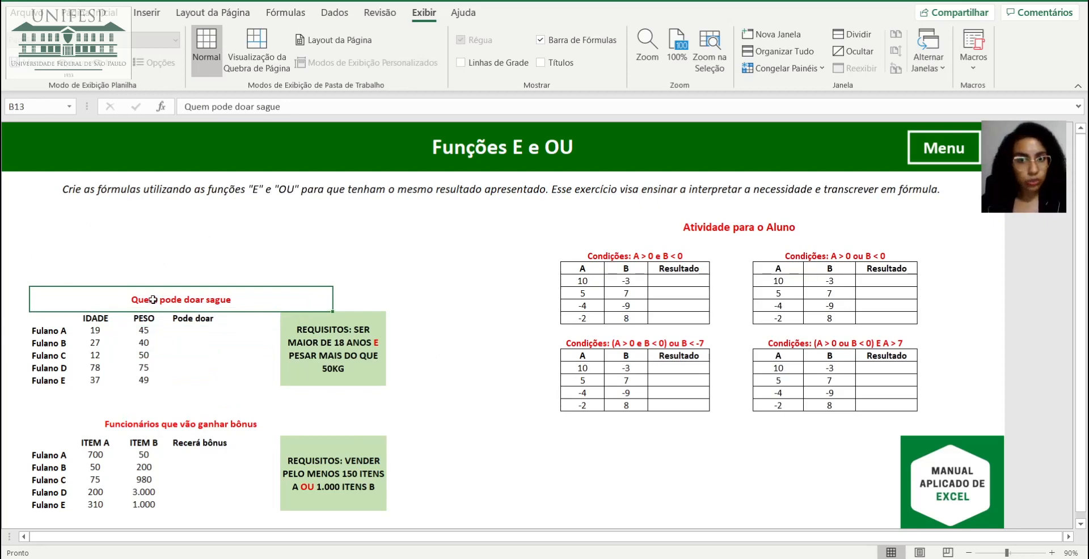
pyautogui.click(331, 386)
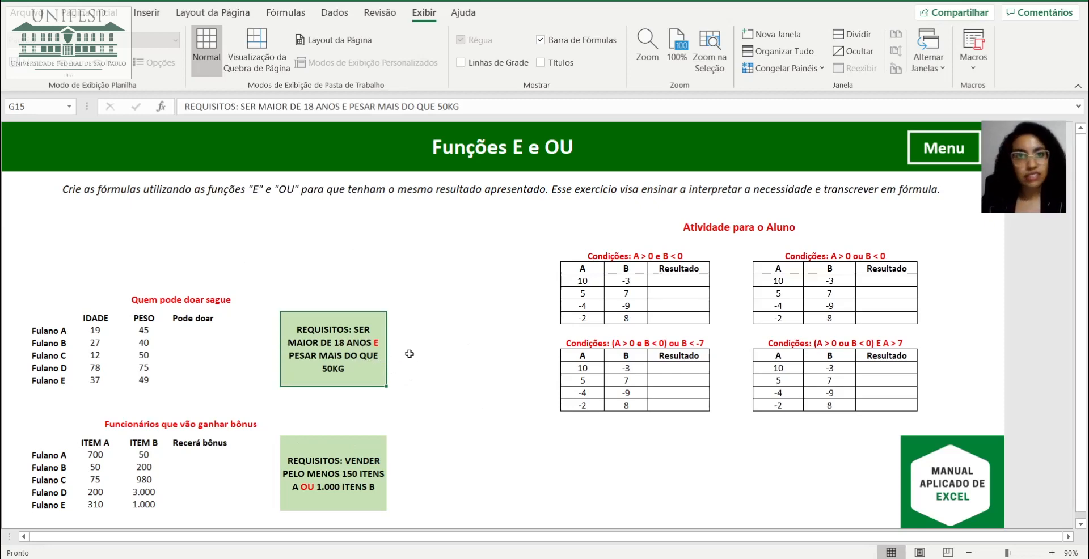
pyautogui.click(187, 326)
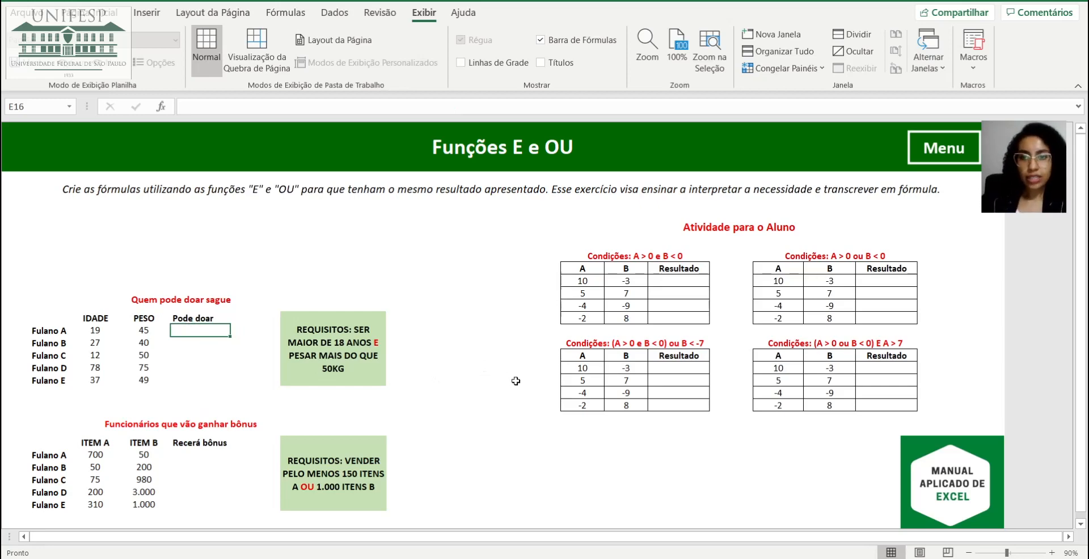
pyautogui.write('=')
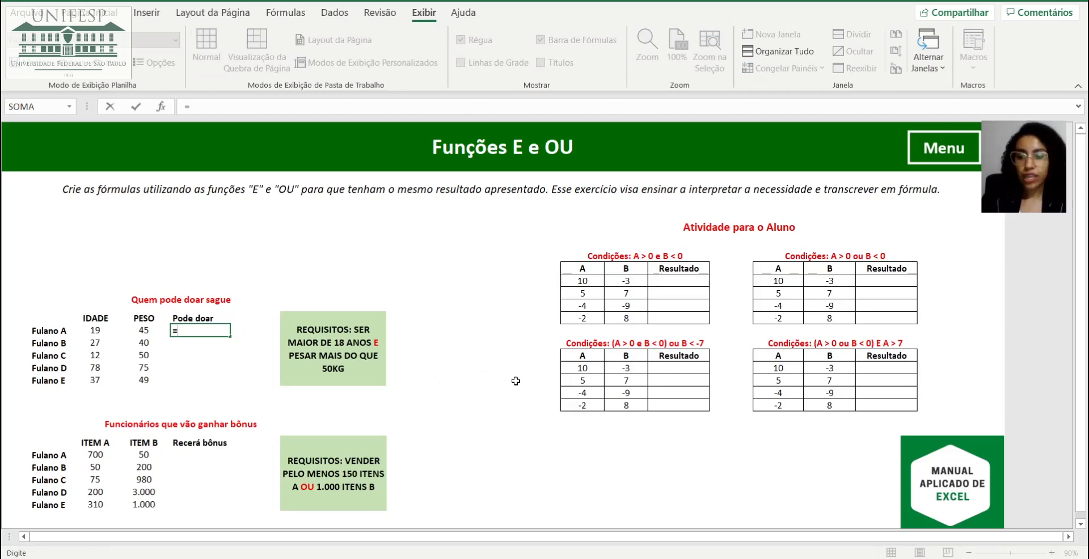
pyautogui.write('E(')
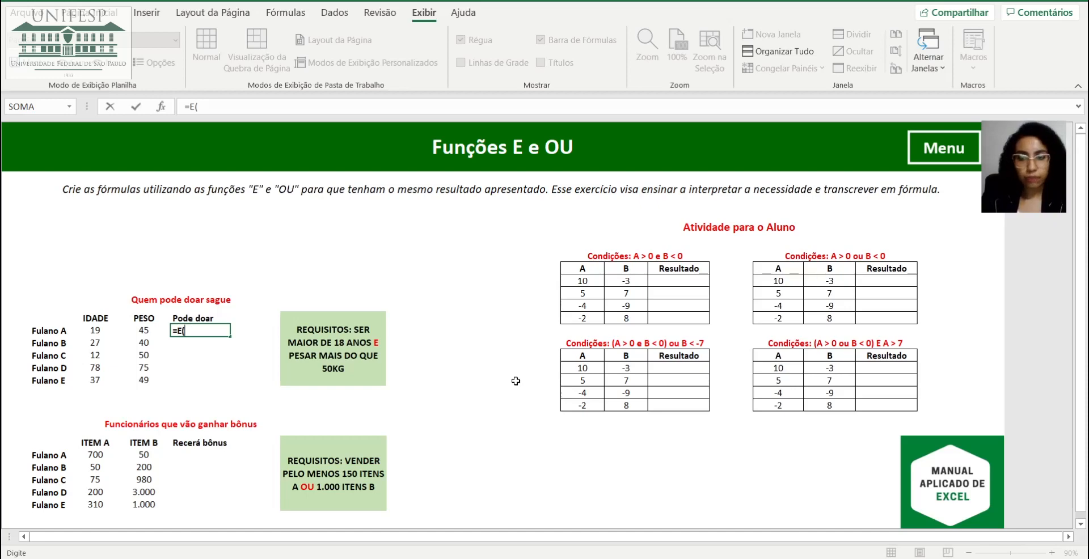
pyautogui.click(98, 329)
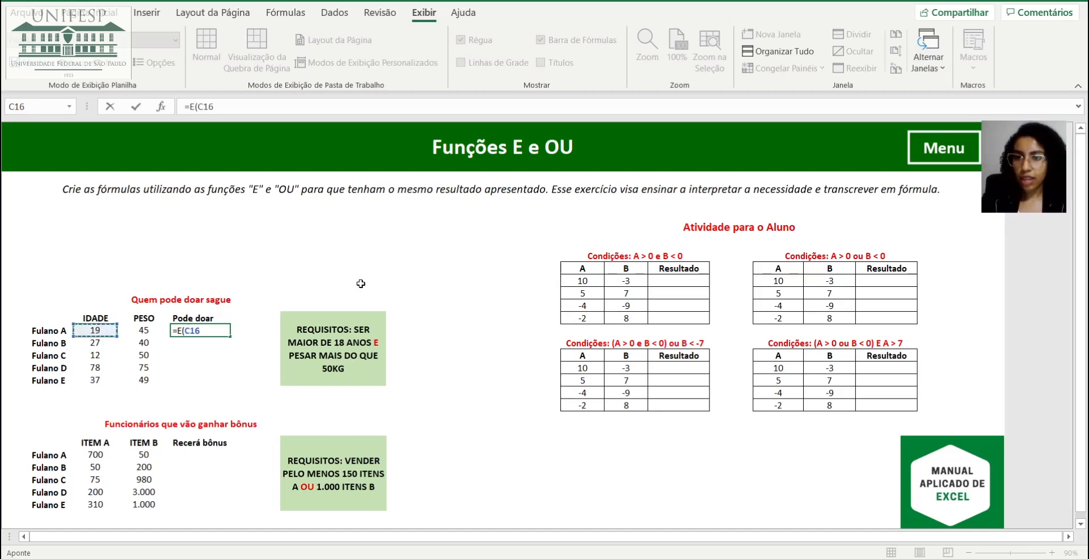
pyautogui.write('>')
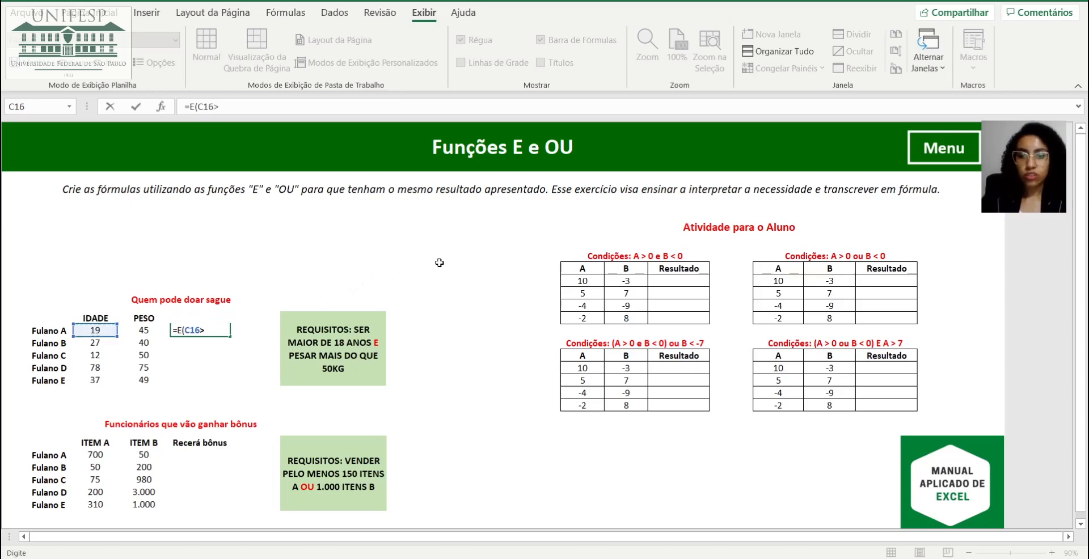
pyautogui.write('18')
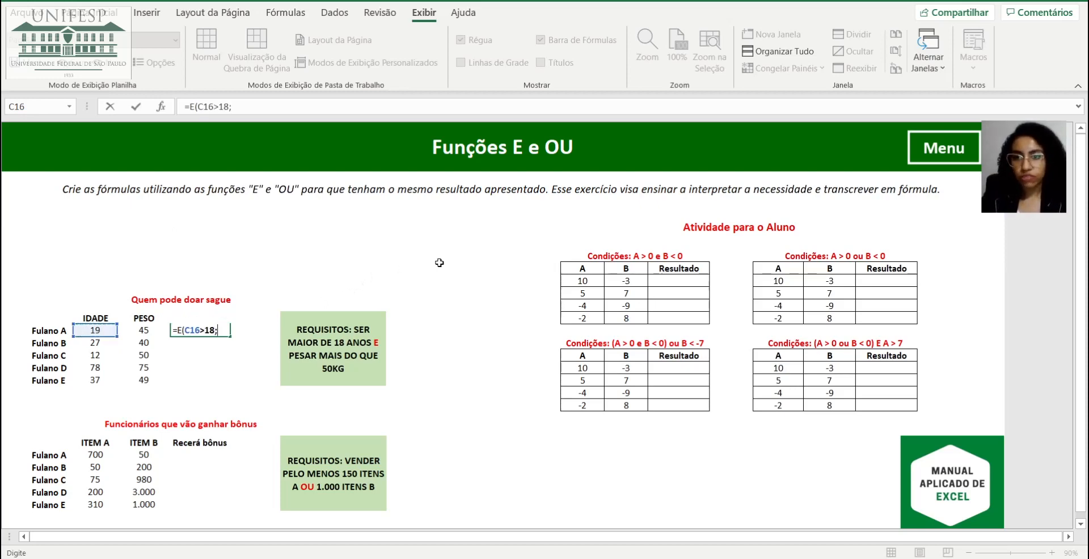
pyautogui.write(';')
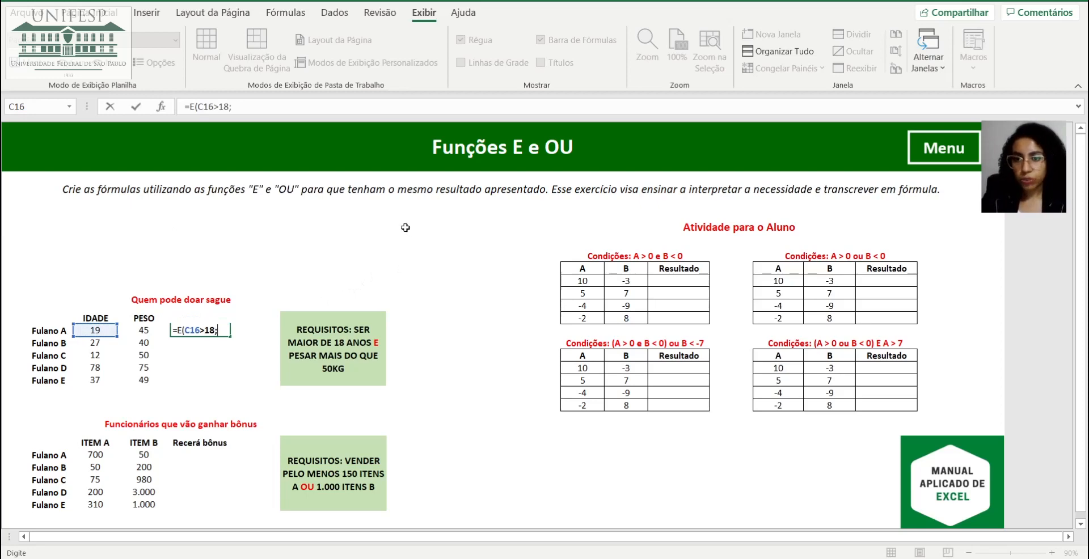
pyautogui.click(144, 328)
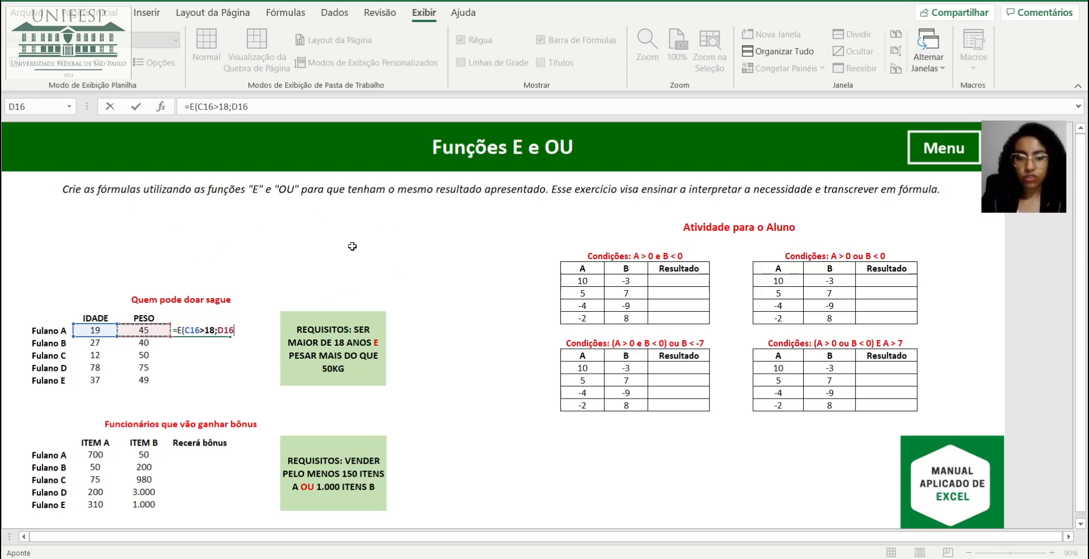
pyautogui.write('>50')
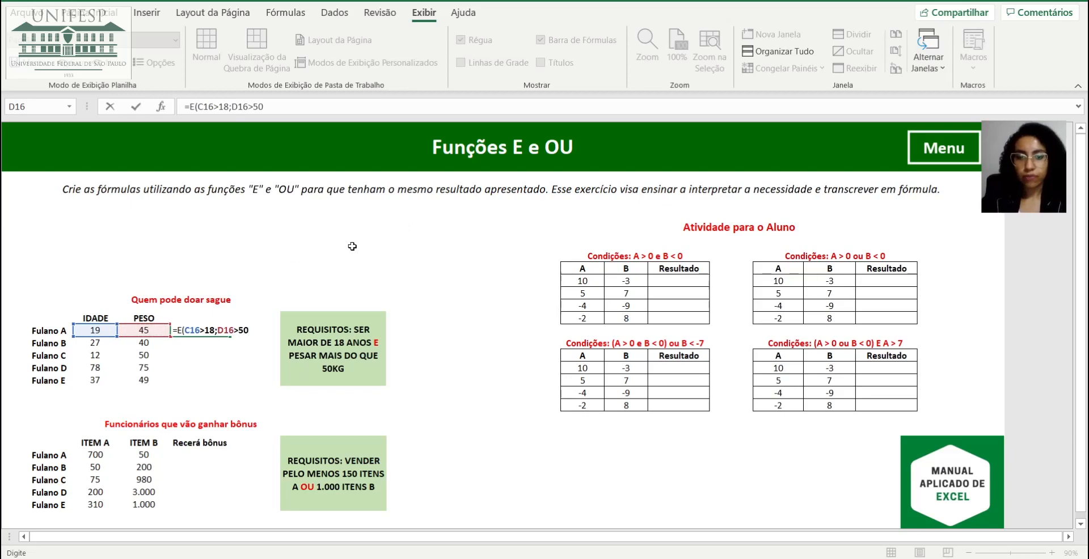
pyautogui.write(')')
pyautogui.press('Return')
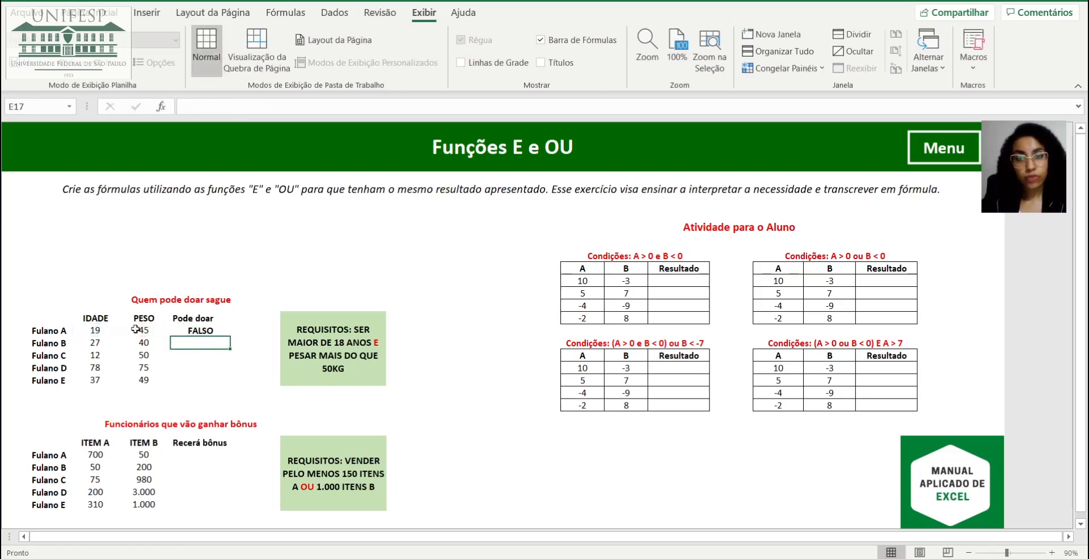
pyautogui.moveTo(48, 330); pyautogui.dragTo(195, 329)
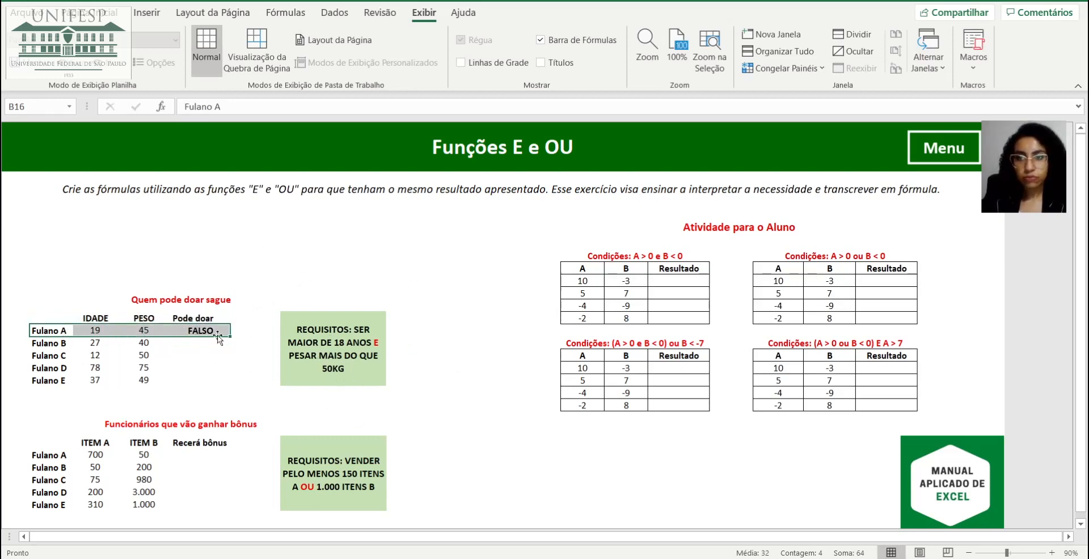
# Enter =E(C17>18;D17>50) in E17 to test Fulano B's age and weight
pyautogui.click(197, 344)
pyautogui.write('=')
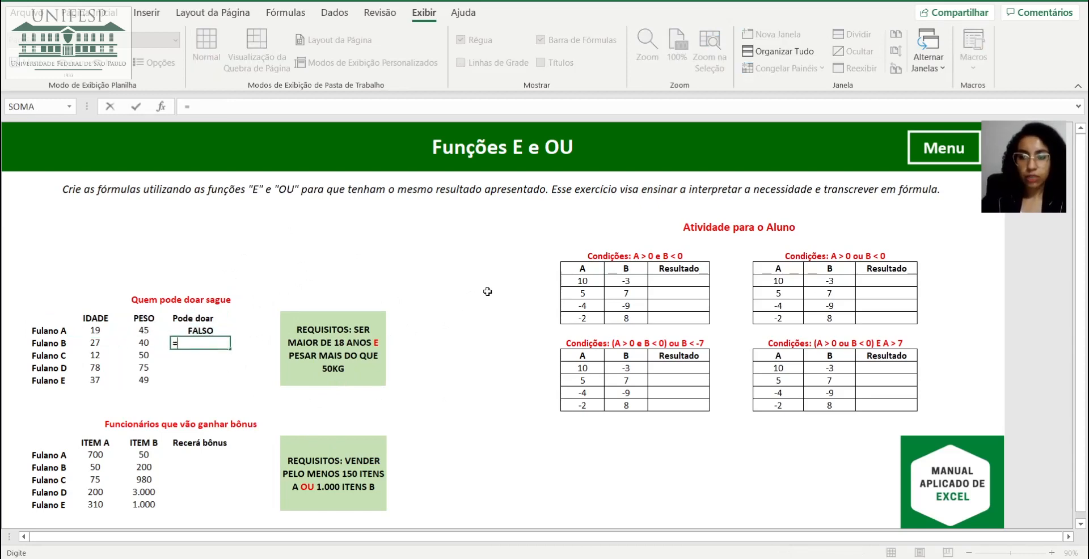
pyautogui.write('E(')
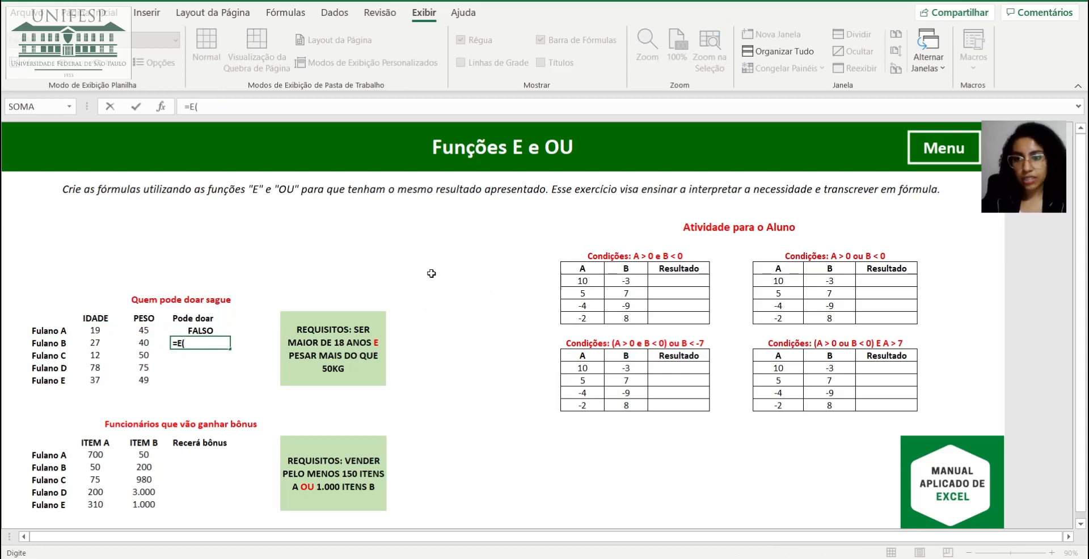
pyautogui.click(106, 343)
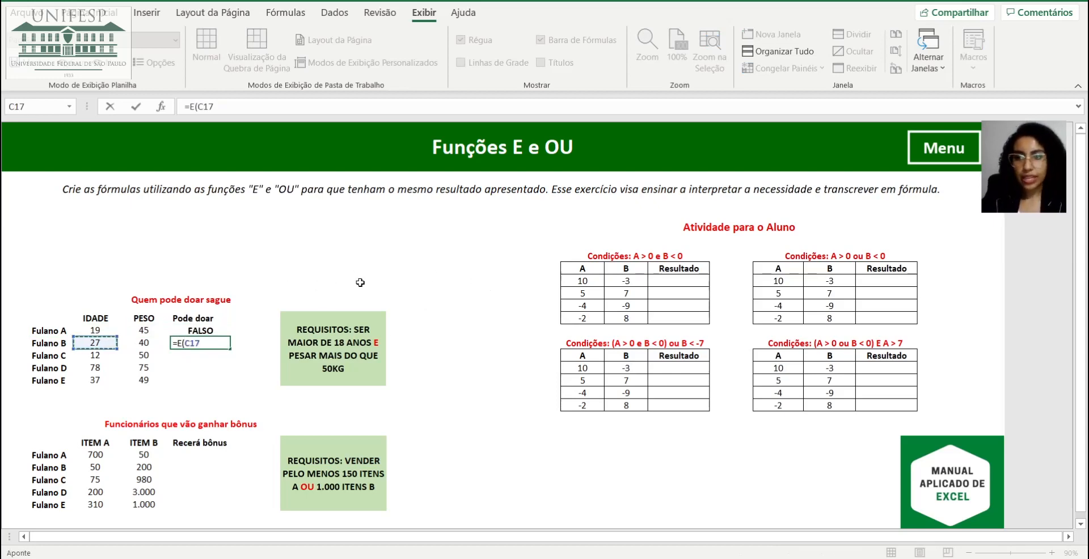
pyautogui.write('>')
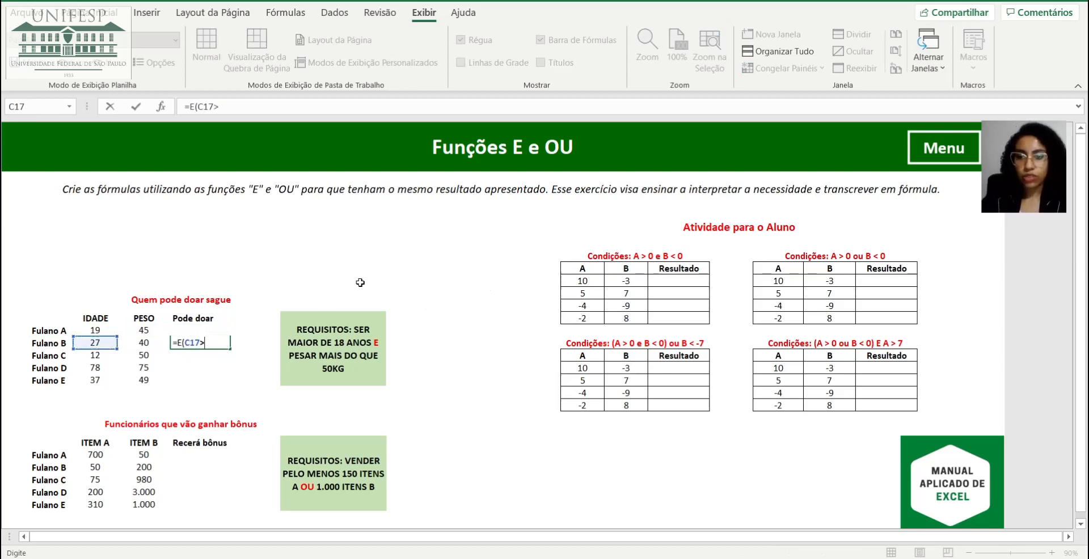
pyautogui.write('18;')
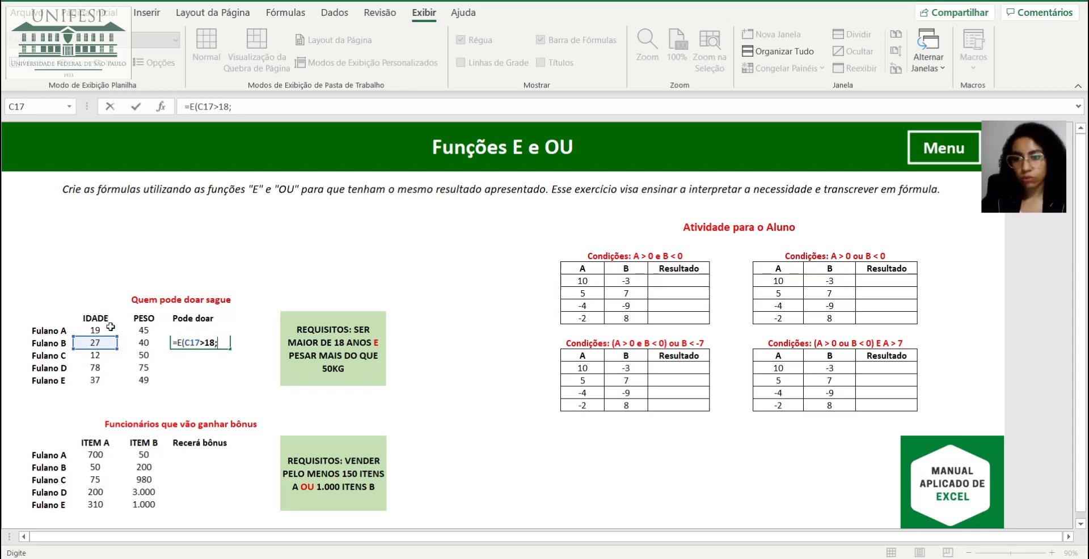
pyautogui.click(128, 346)
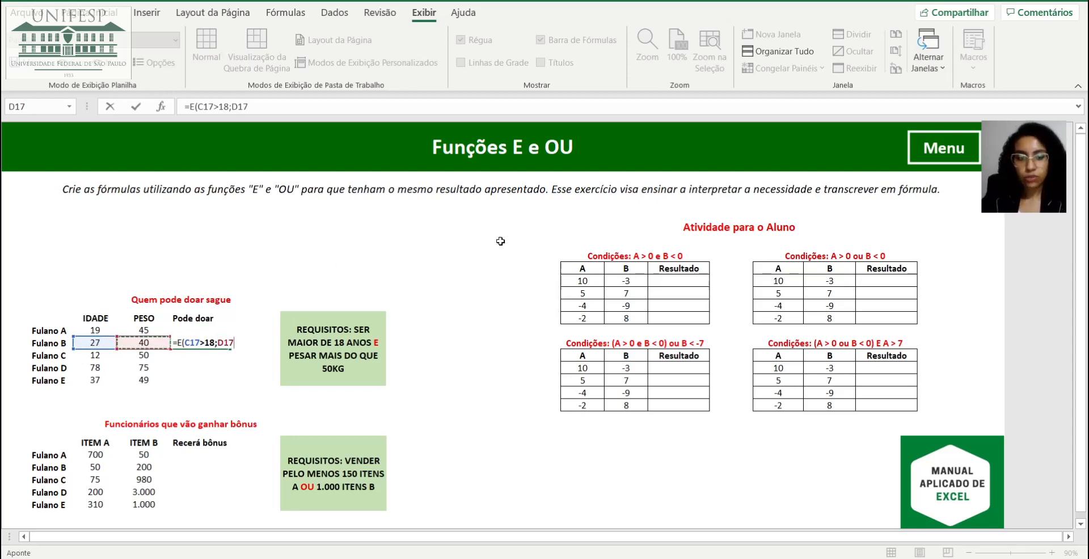
pyautogui.write('>50')
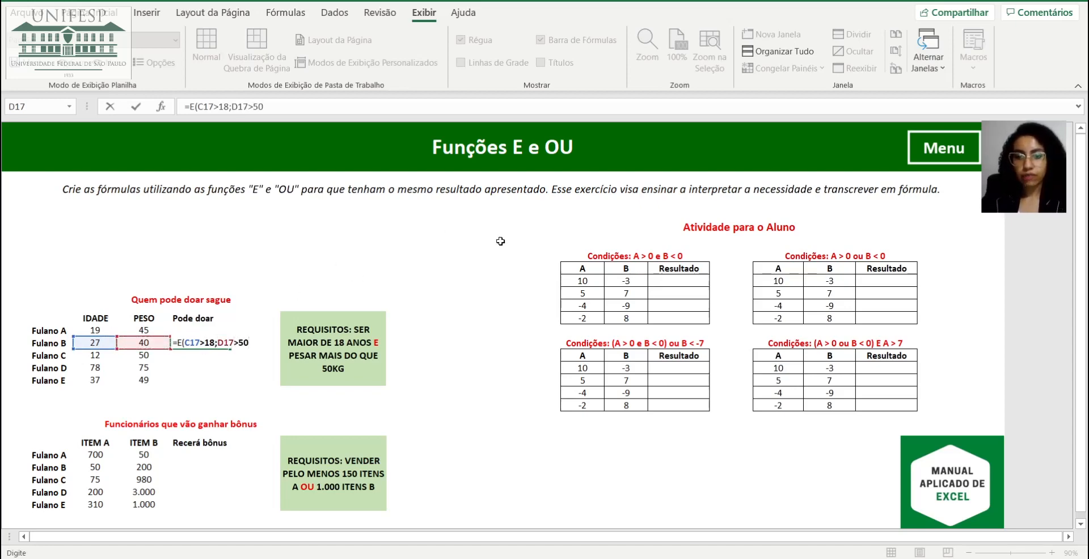
pyautogui.write(')')
pyautogui.press('Return')
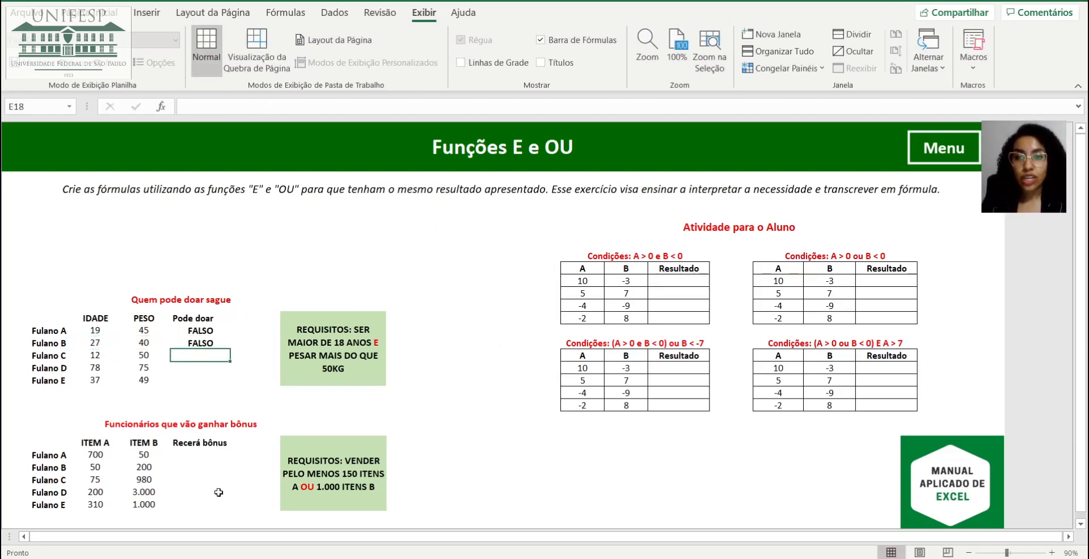
# Try filling the E17 formula down through E20, and clear the filled cells E18:E20
pyautogui.click(207, 343)
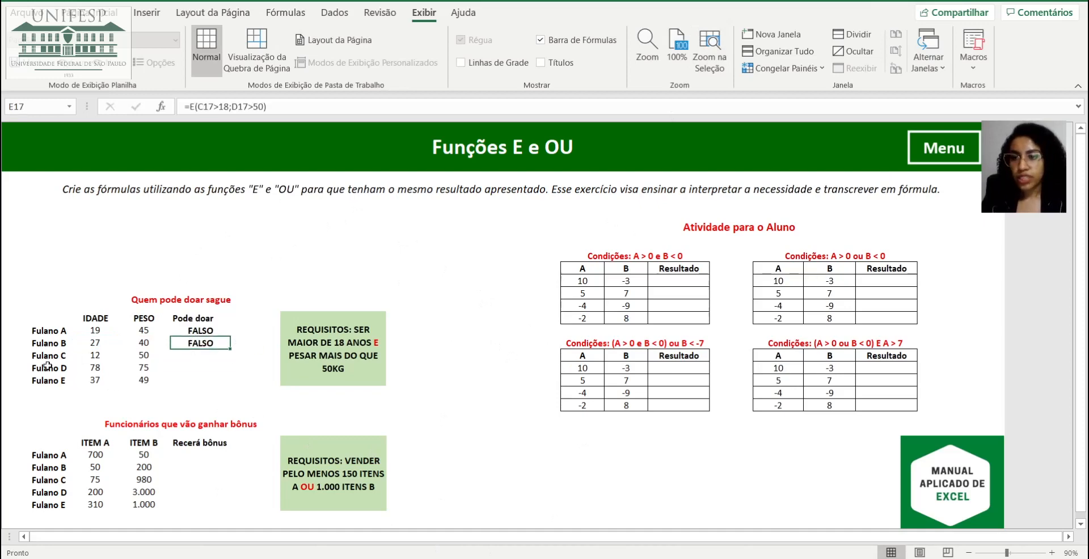
pyautogui.moveTo(230, 349); pyautogui.dragTo(224, 385)
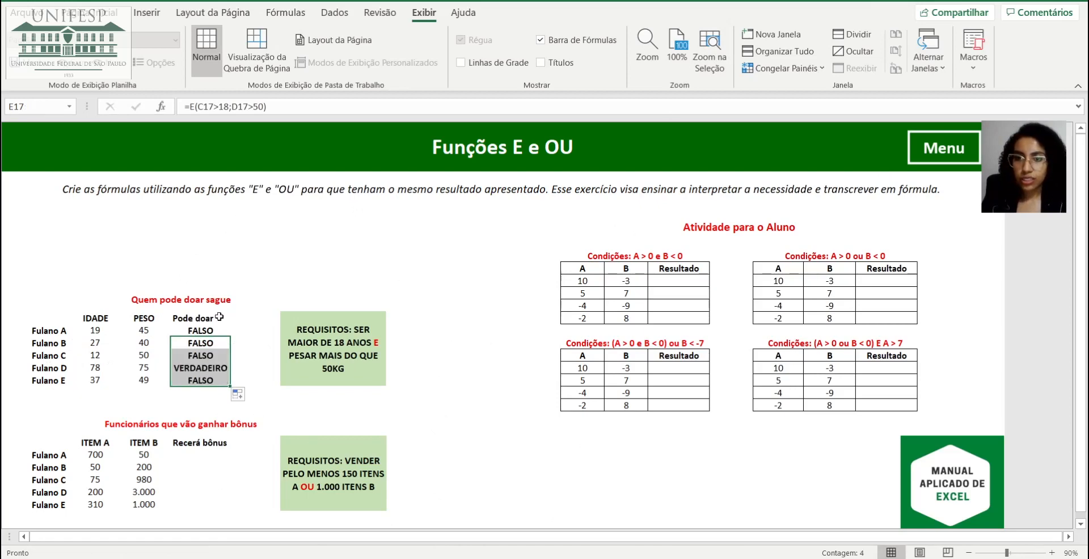
pyautogui.moveTo(52, 370); pyautogui.dragTo(227, 370)
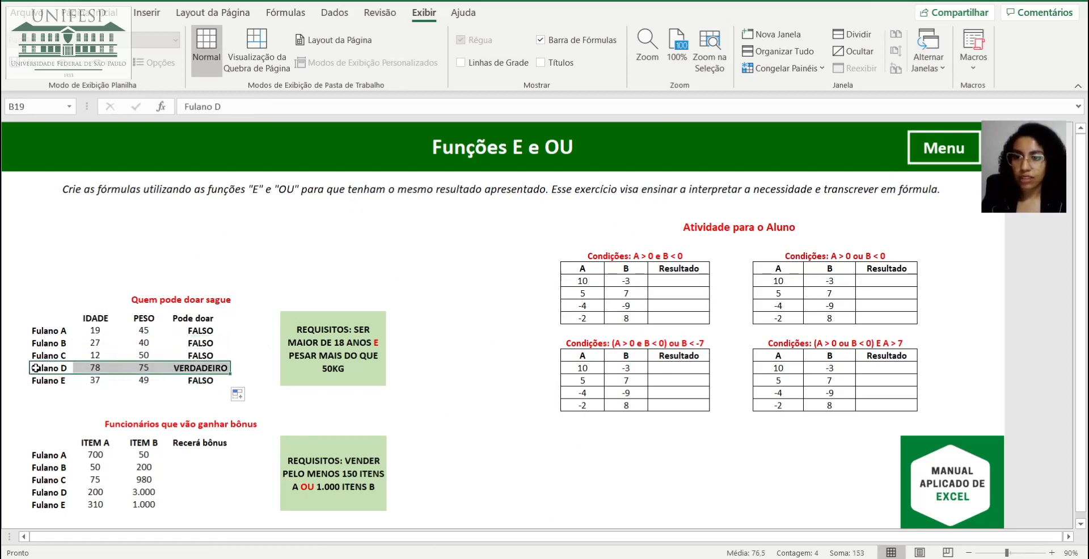
pyautogui.moveTo(193, 356); pyautogui.dragTo(206, 378)
pyautogui.press('Delete')
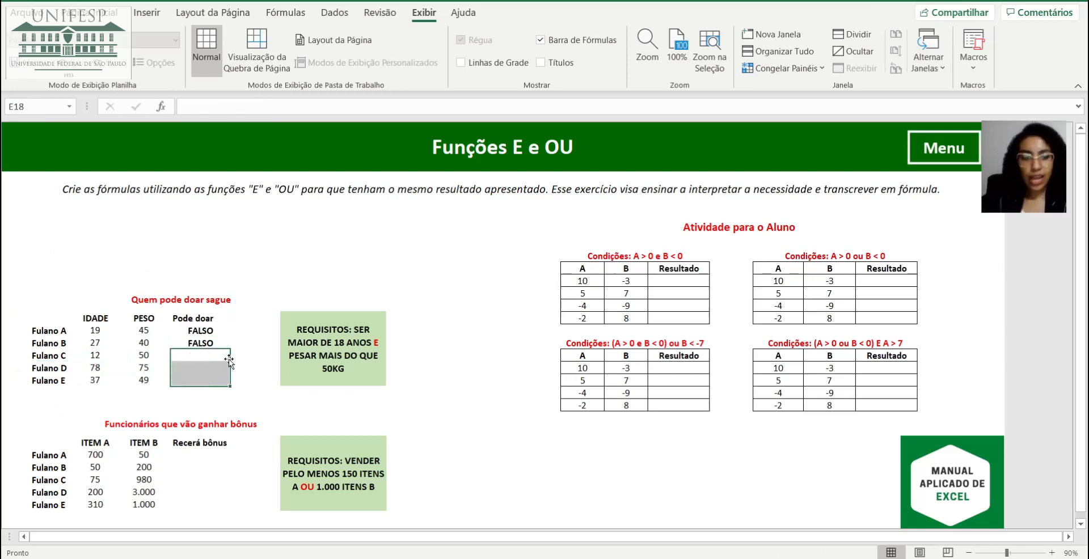
# Copy the formula in E17 and paste it into E18, E19 and E20 for Fulano C, D and E
pyautogui.press('Up')
pyautogui.hotkey('ctrl', 'c')
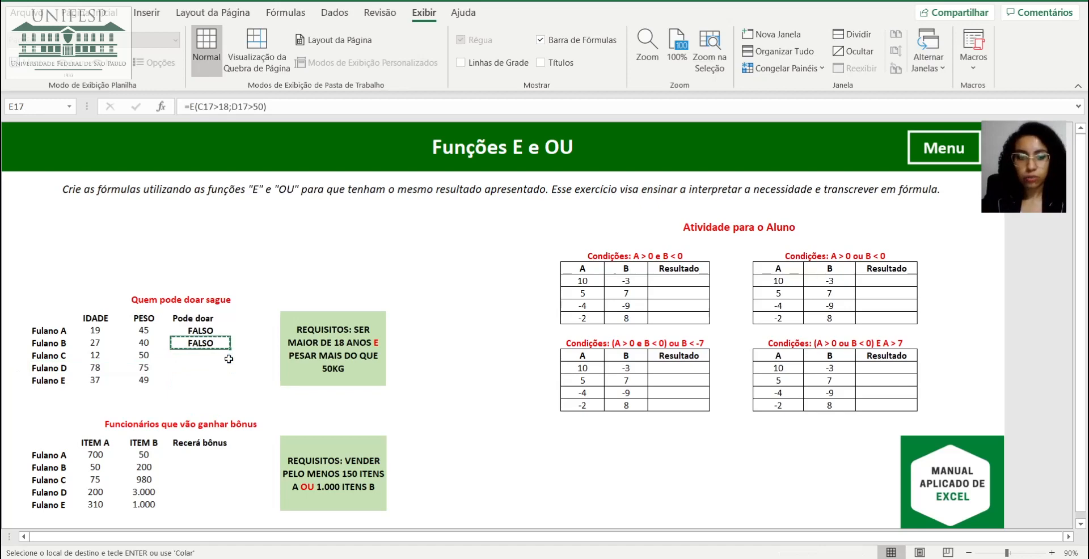
pyautogui.press('Down')
pyautogui.hotkey('ctrl', 'v')
pyautogui.press('Down')
pyautogui.hotkey('ctrl', 'v')
pyautogui.press('Down')
pyautogui.hotkey('ctrl', 'v')
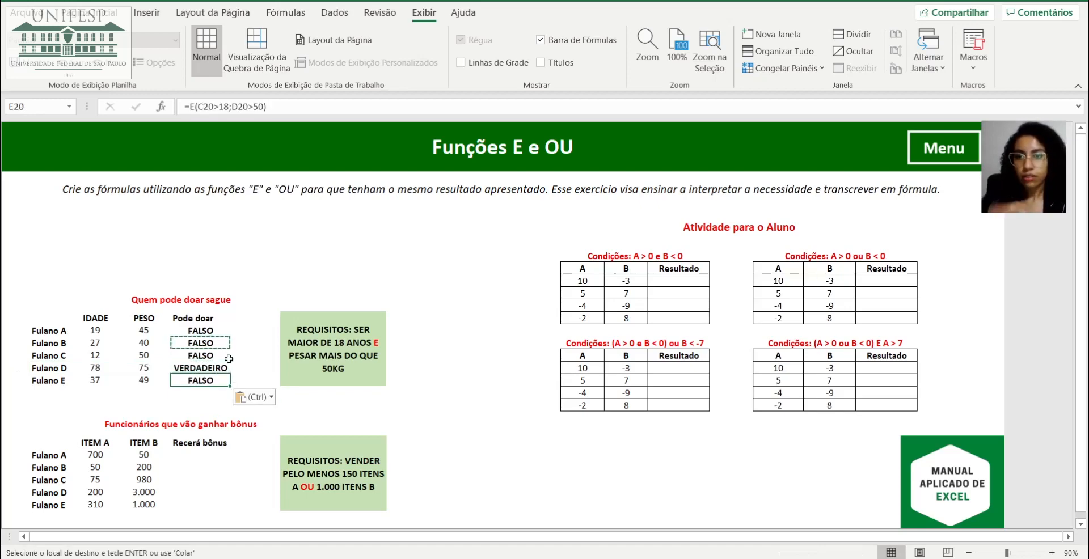
pyautogui.moveTo(195, 344); pyautogui.dragTo(190, 372)
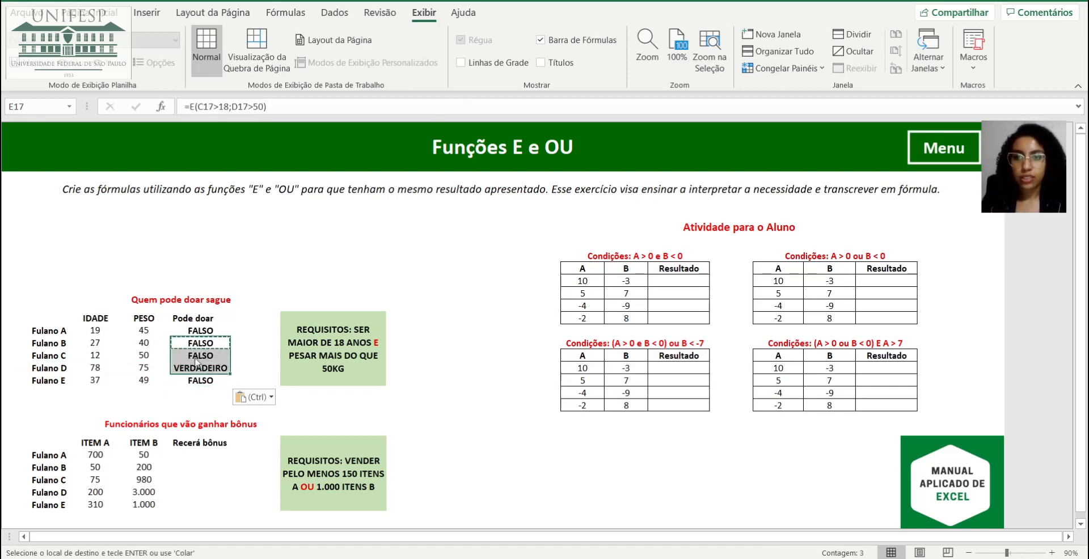
pyautogui.click(17, 307)
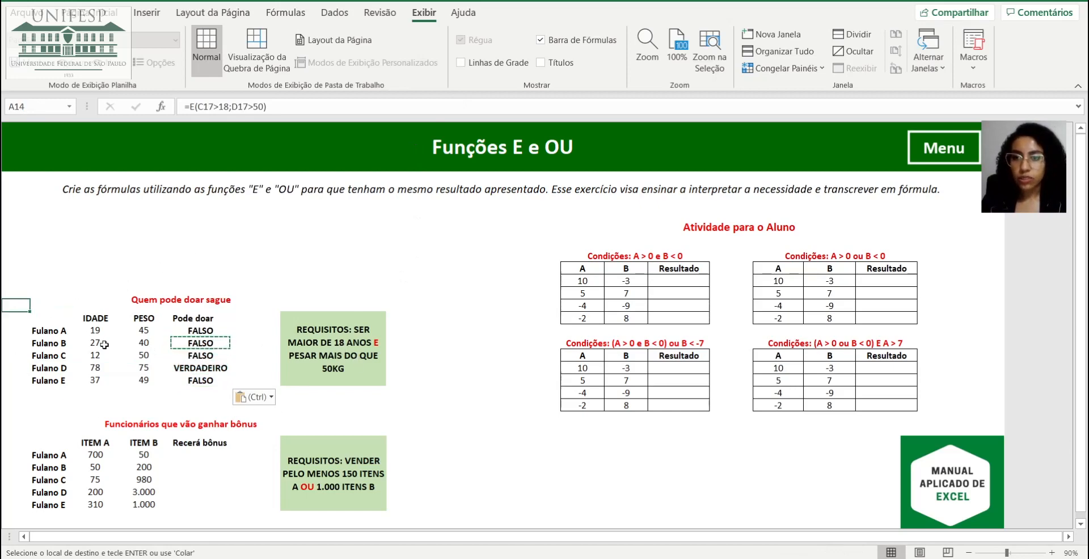
# Enter =OU(C26>150;D26>1000) in E26, Fulano A's bonus cell, to test the item A and item B sales requirements
pyautogui.hotkey('ctrl', 'a')
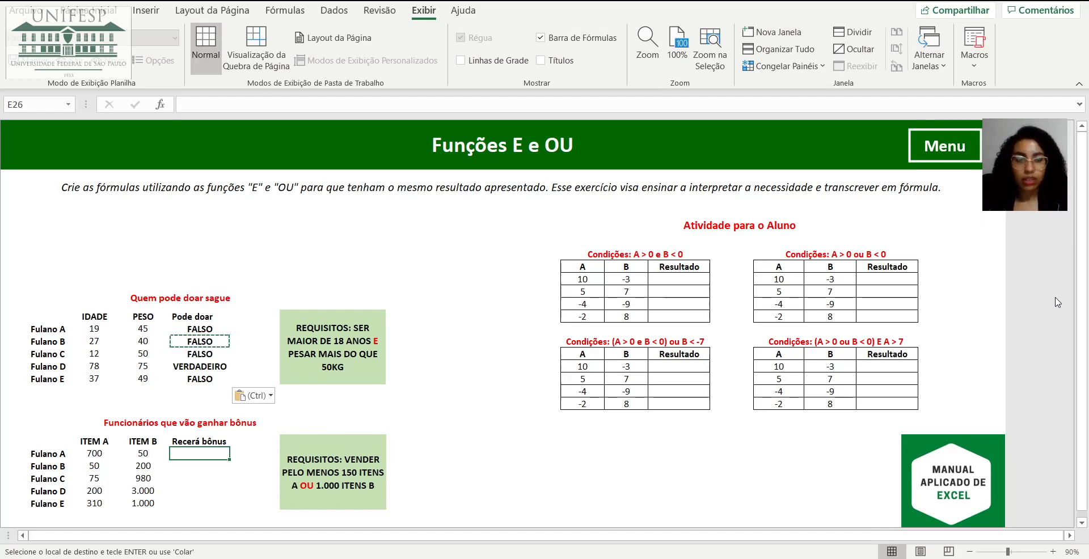
pyautogui.scroll(-1, 1058, 302)
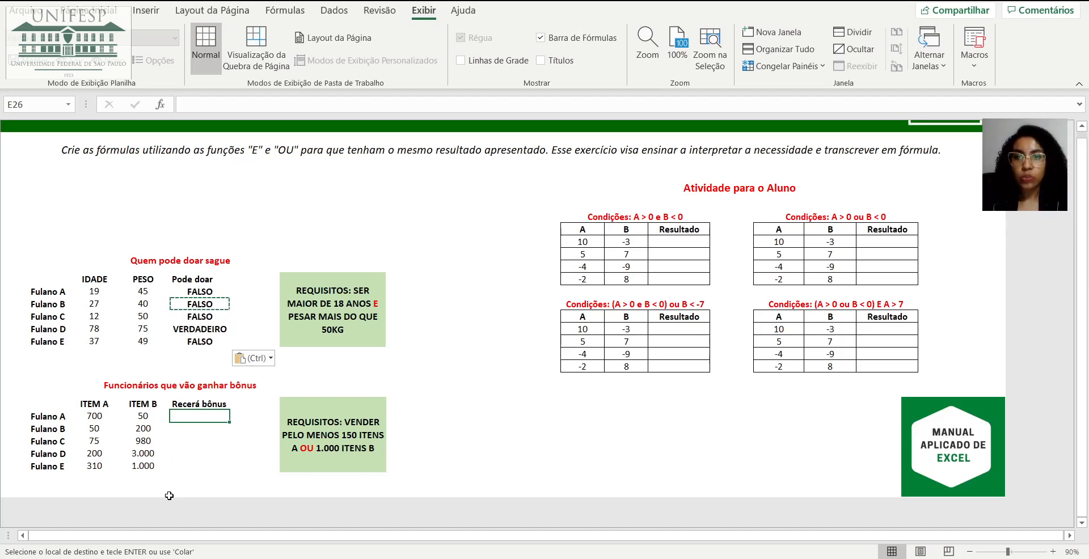
pyautogui.write('=')
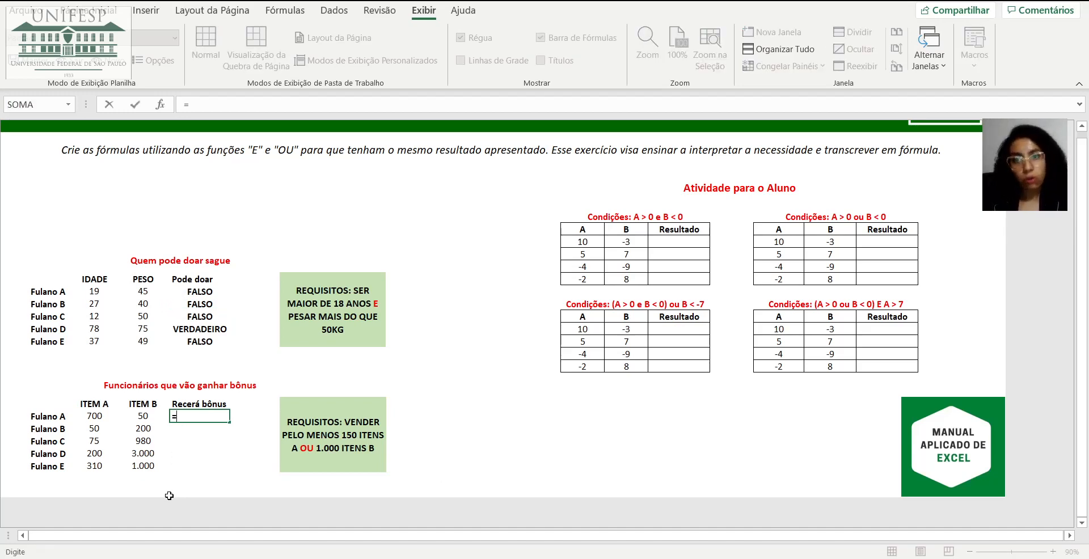
pyautogui.write('OU(')
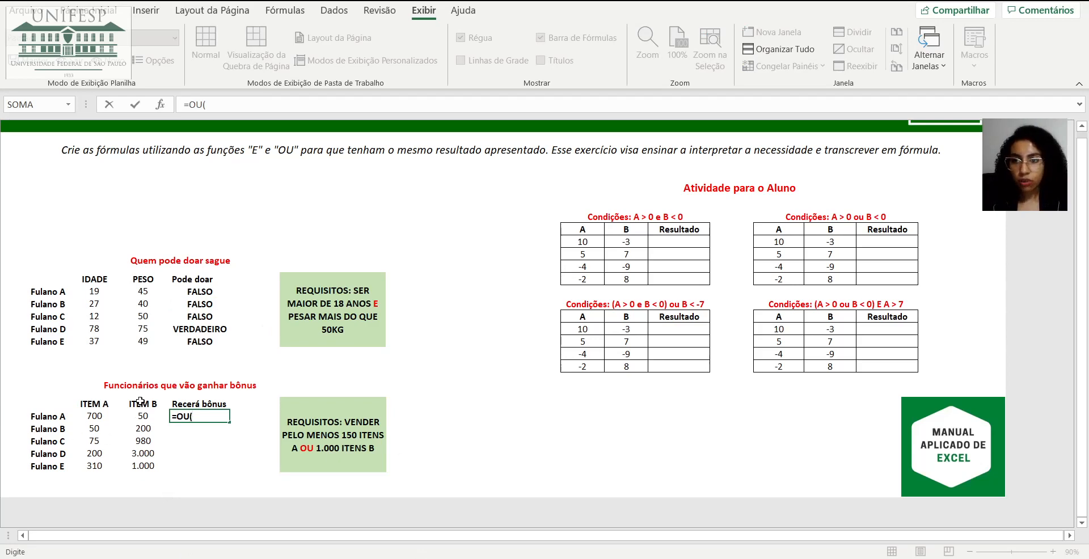
pyautogui.click(96, 416)
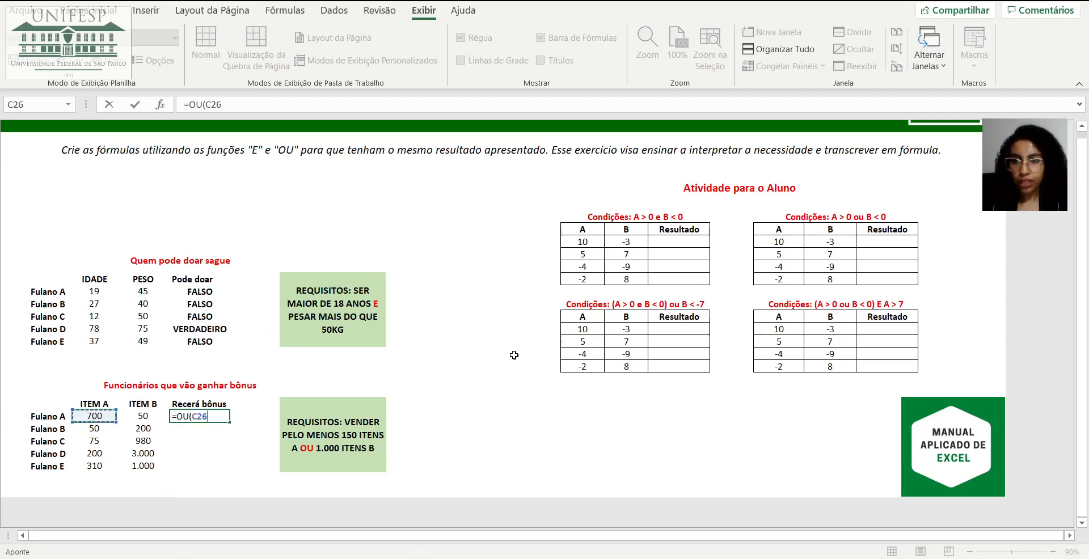
pyautogui.write('>')
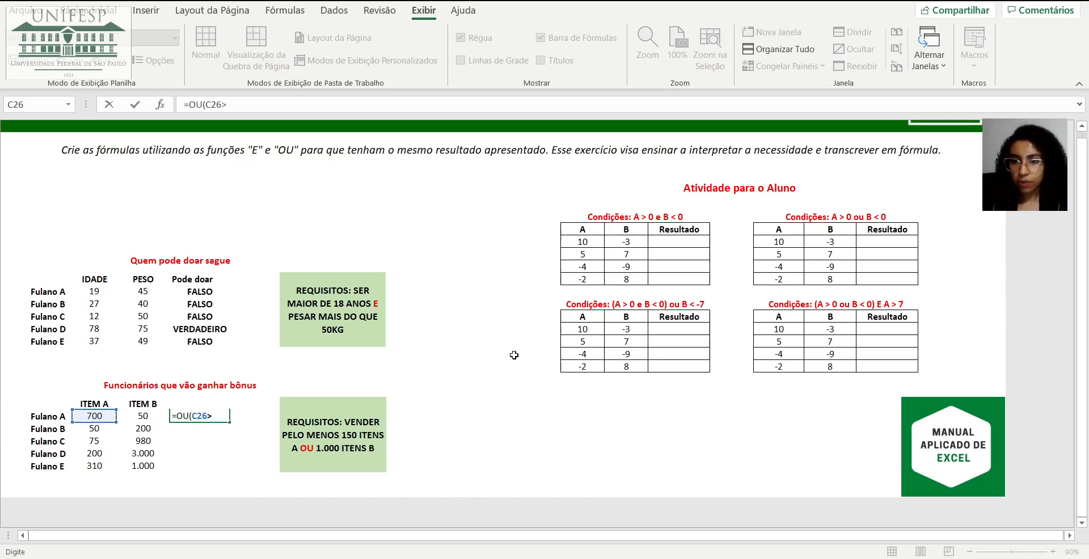
pyautogui.write('150')
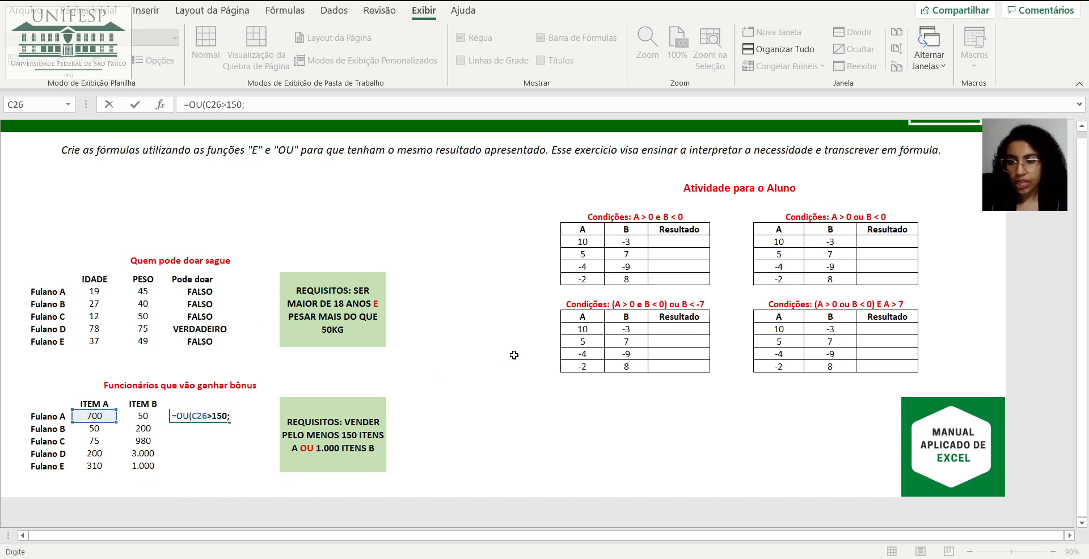
pyautogui.write(';')
pyautogui.click(143, 423)
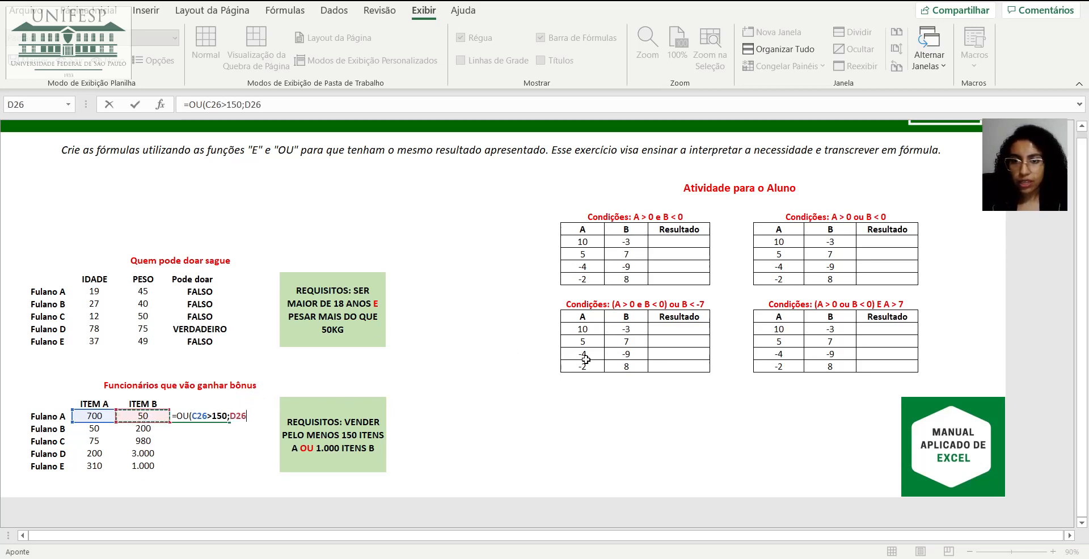
pyautogui.write('>')
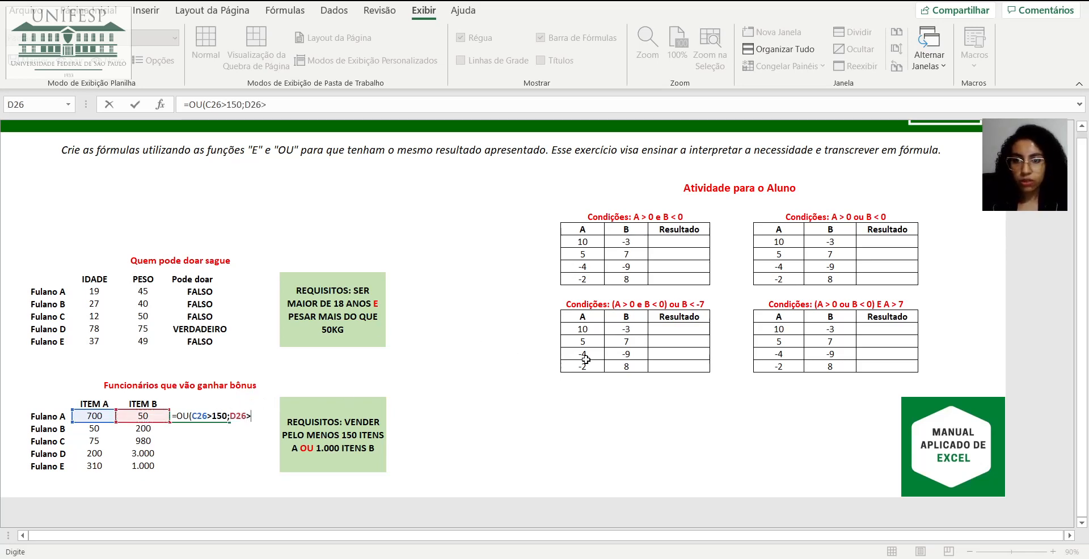
pyautogui.write('1000')
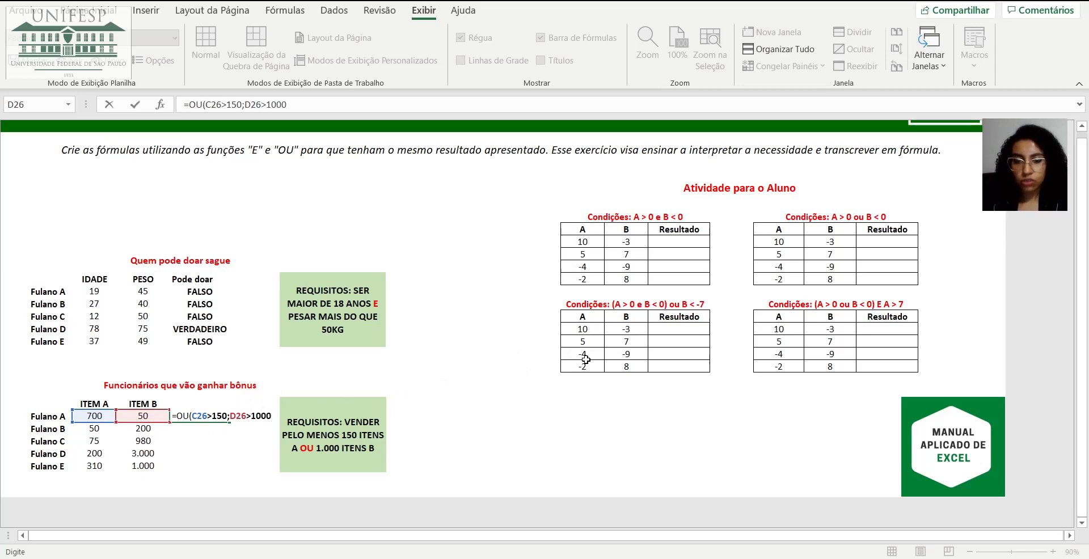
pyautogui.write(')')
pyautogui.press('Return')
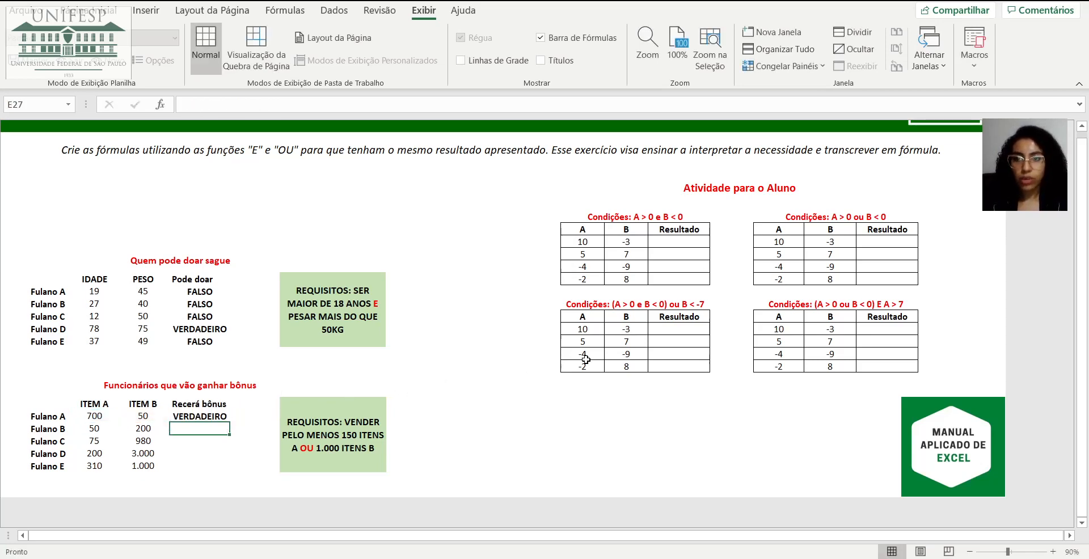
pyautogui.press('Up')
pyautogui.moveTo(33, 419); pyautogui.dragTo(204, 419)
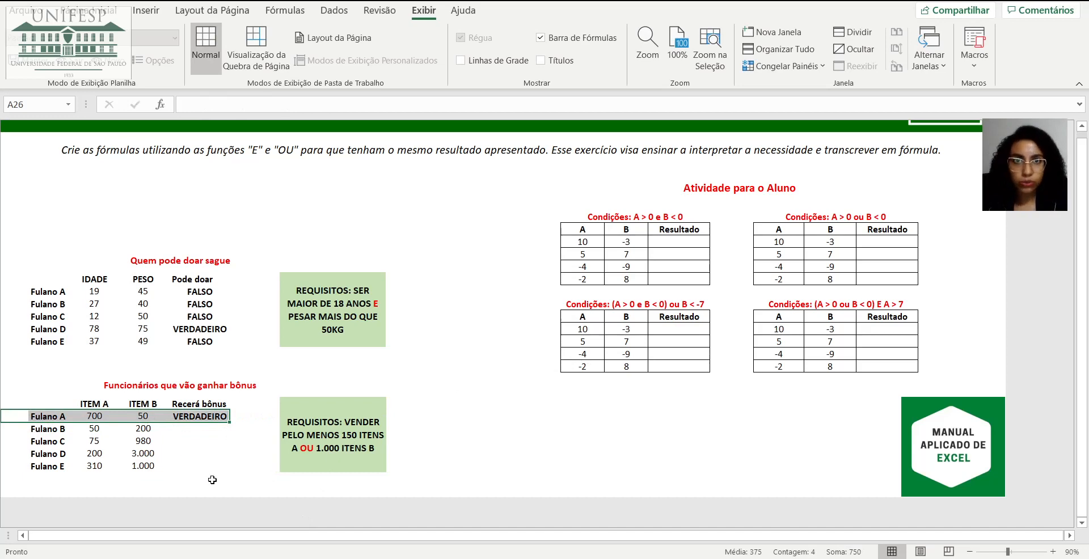
# Enter =OU(C27>150;D27>1000) in E27 to test Fulano B's item A and item B sales
pyautogui.click(202, 430)
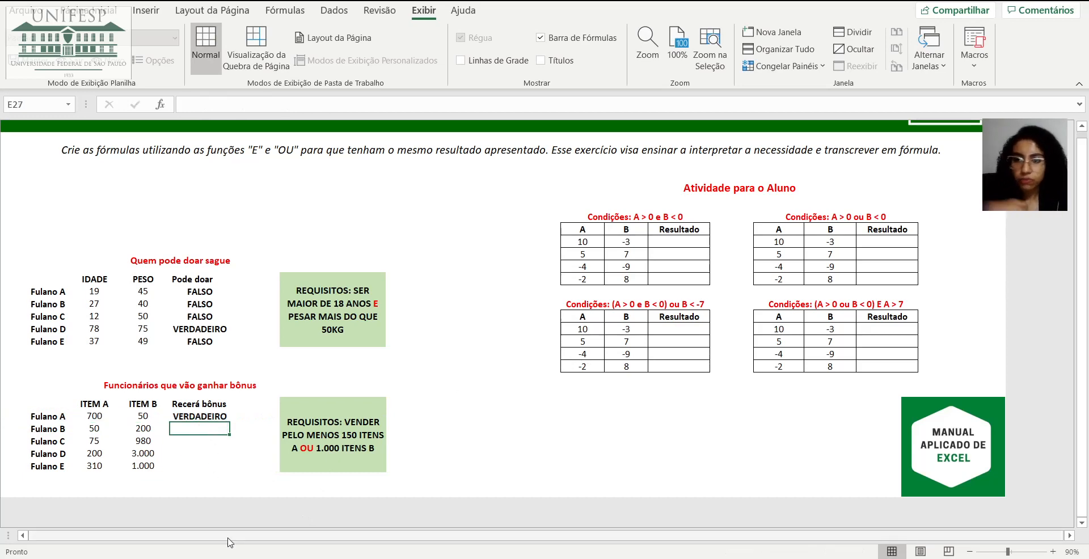
pyautogui.write('=OU')
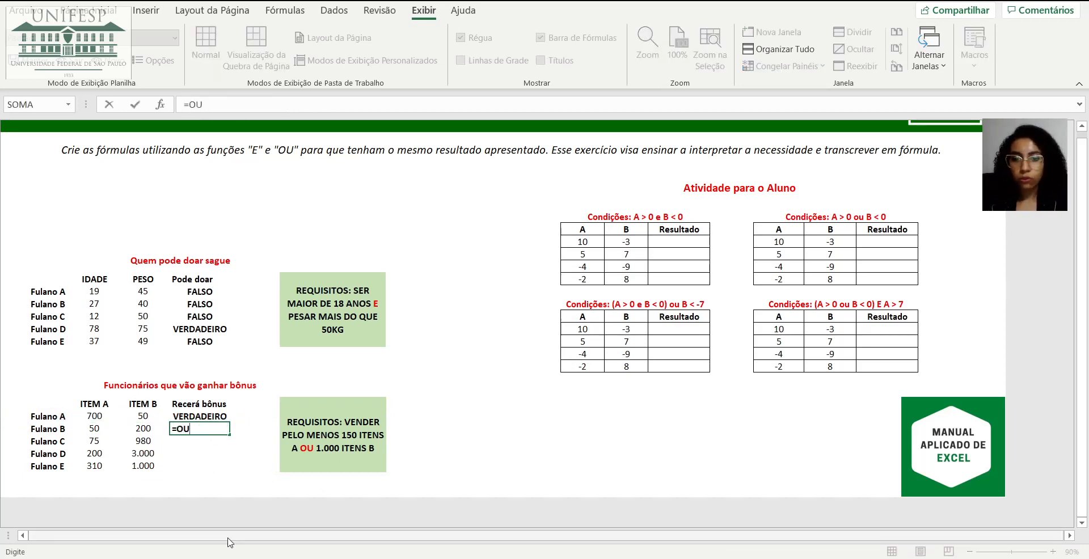
pyautogui.write('(')
pyautogui.click(96, 429)
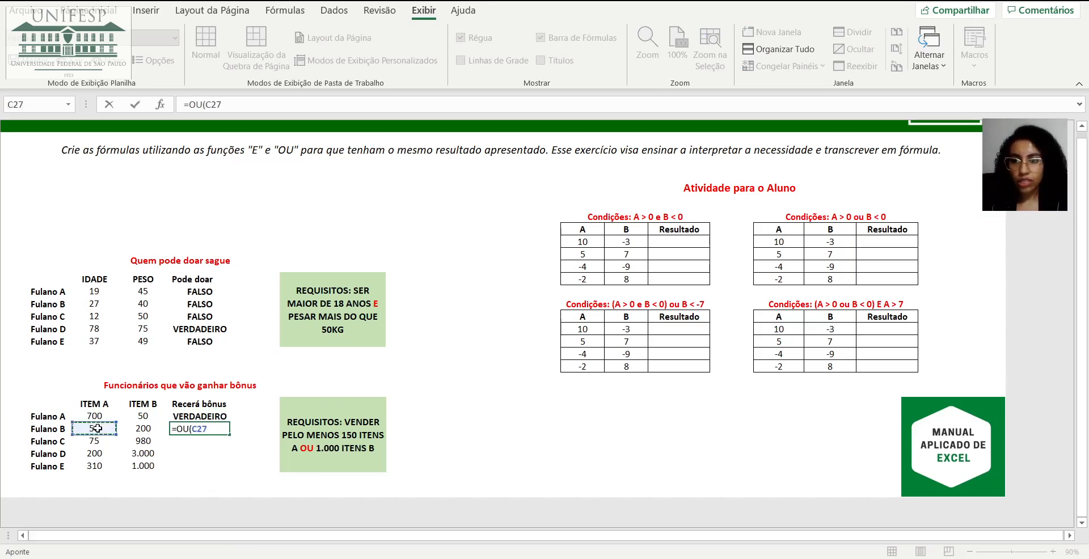
pyautogui.write('>')
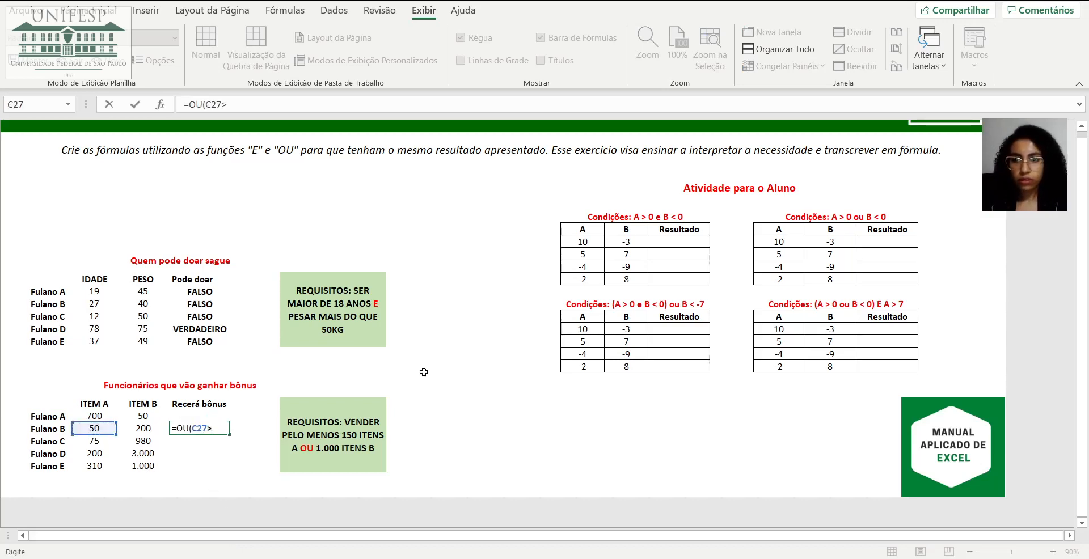
pyautogui.write('150;')
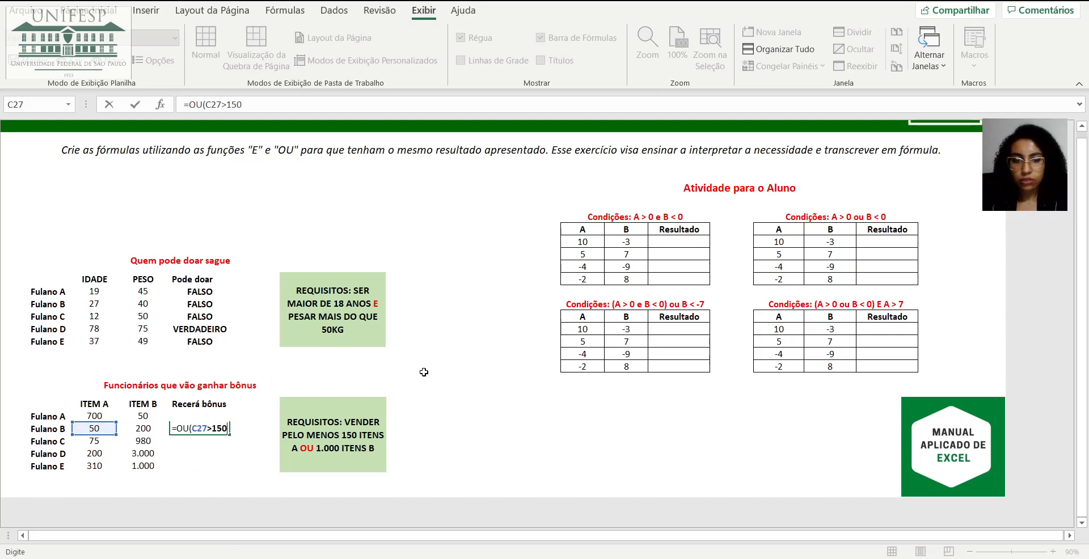
pyautogui.click(144, 425)
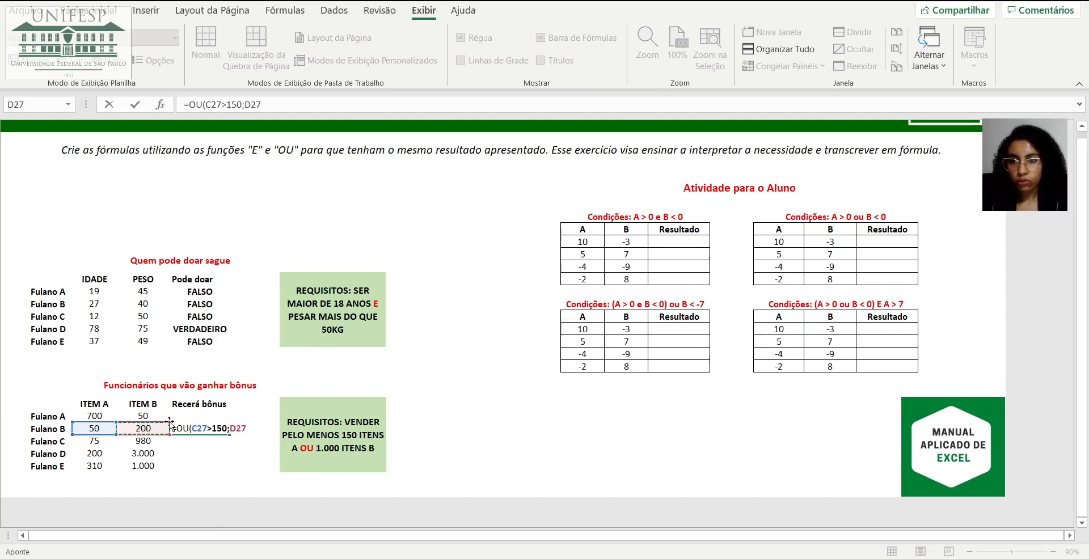
pyautogui.write('>')
pyautogui.write('1000')
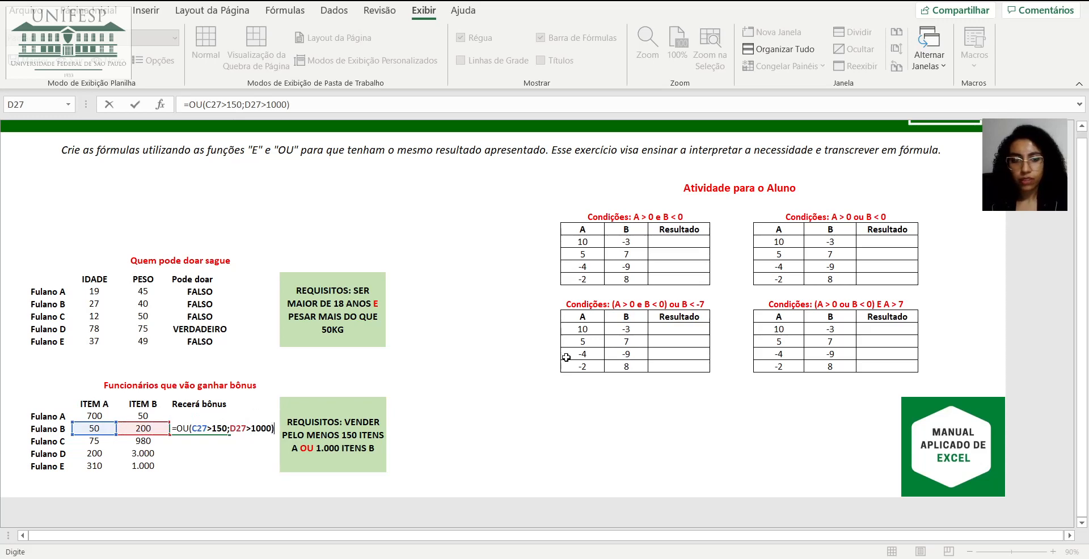
pyautogui.press('Return')
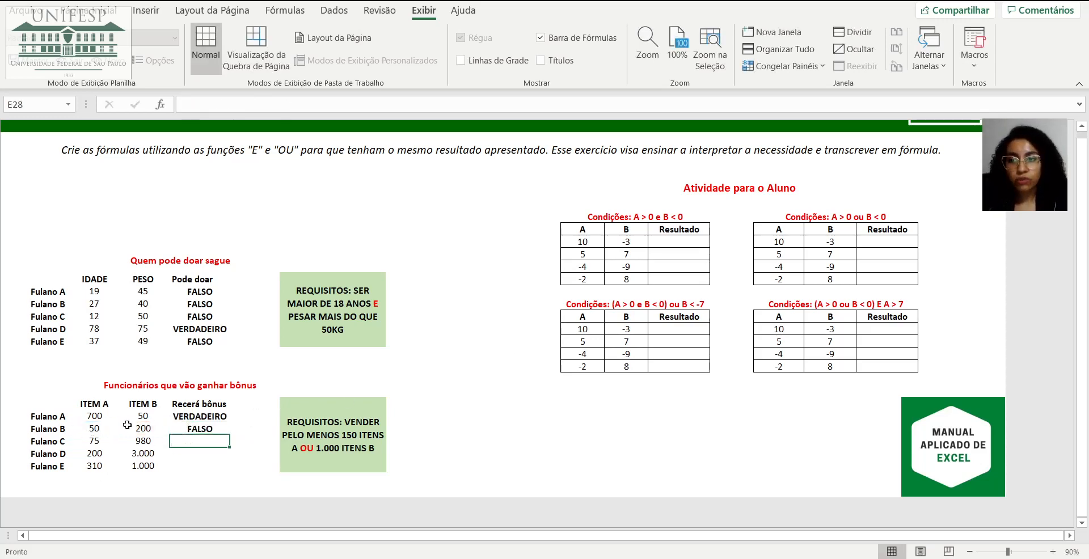
# Fill the E27 bonus formula down through E30 for Fulano C, D and E
pyautogui.click(95, 433)
pyautogui.moveTo(95, 433); pyautogui.dragTo(139, 429)
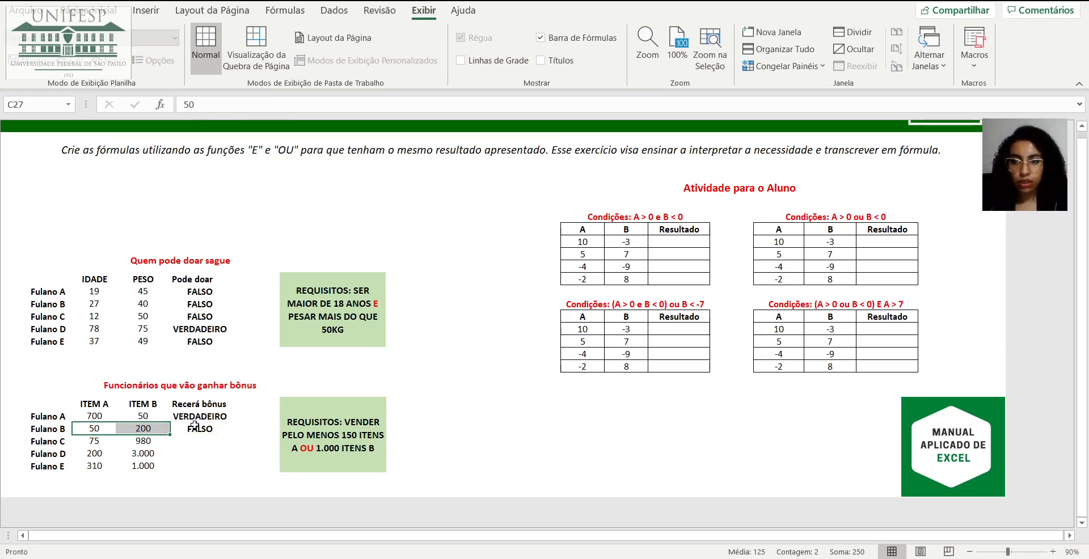
pyautogui.click(91, 429)
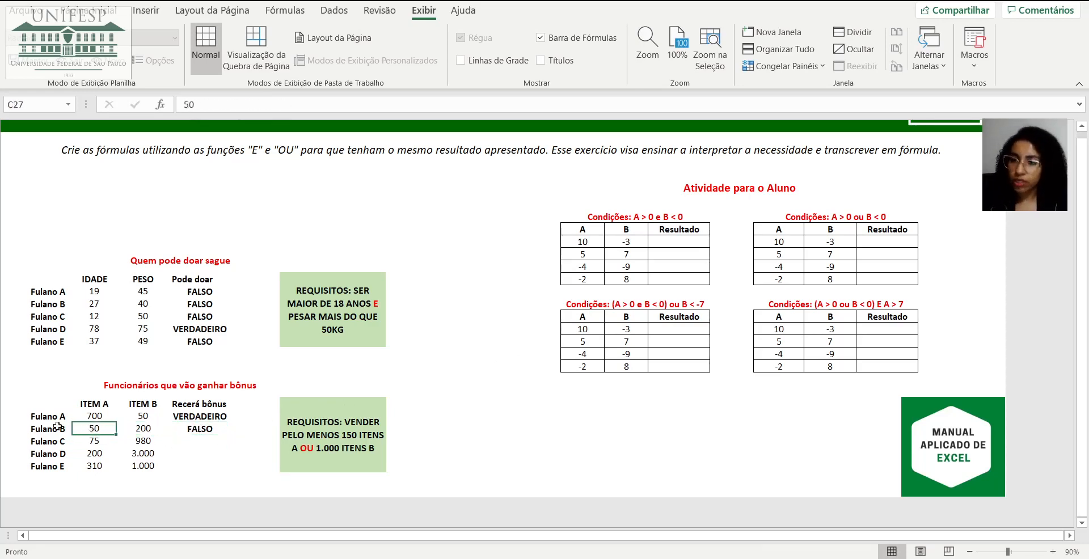
pyautogui.click(59, 429)
pyautogui.moveTo(87, 431); pyautogui.dragTo(179, 425)
pyautogui.click(195, 426)
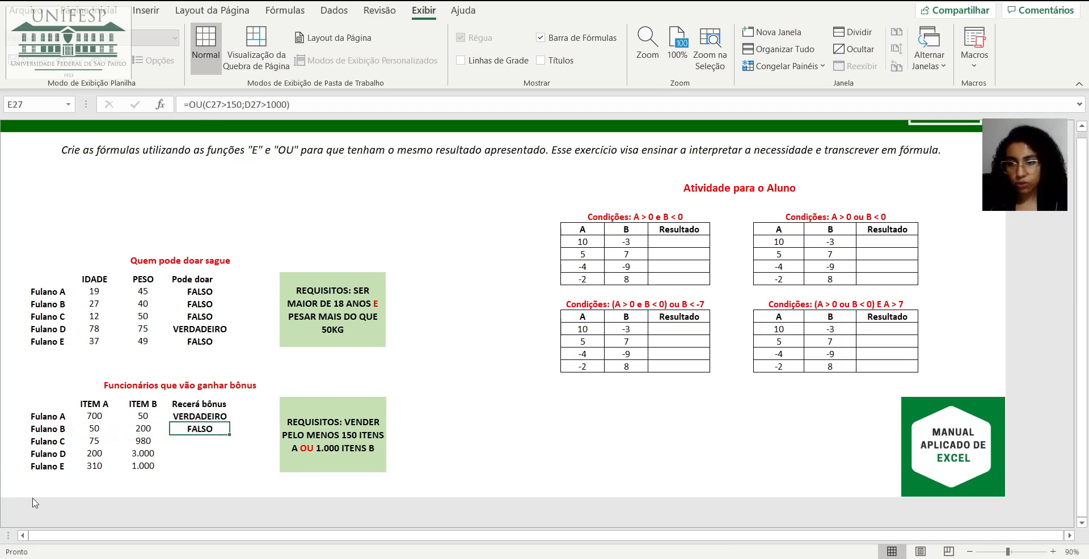
pyautogui.moveTo(228, 435); pyautogui.dragTo(224, 471)
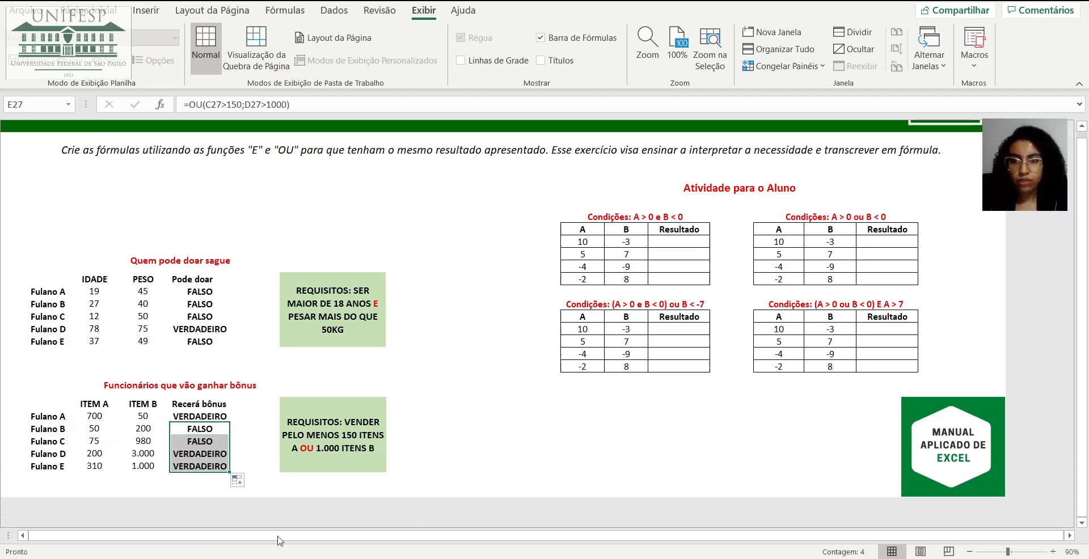
pyautogui.moveTo(47, 429); pyautogui.dragTo(226, 442)
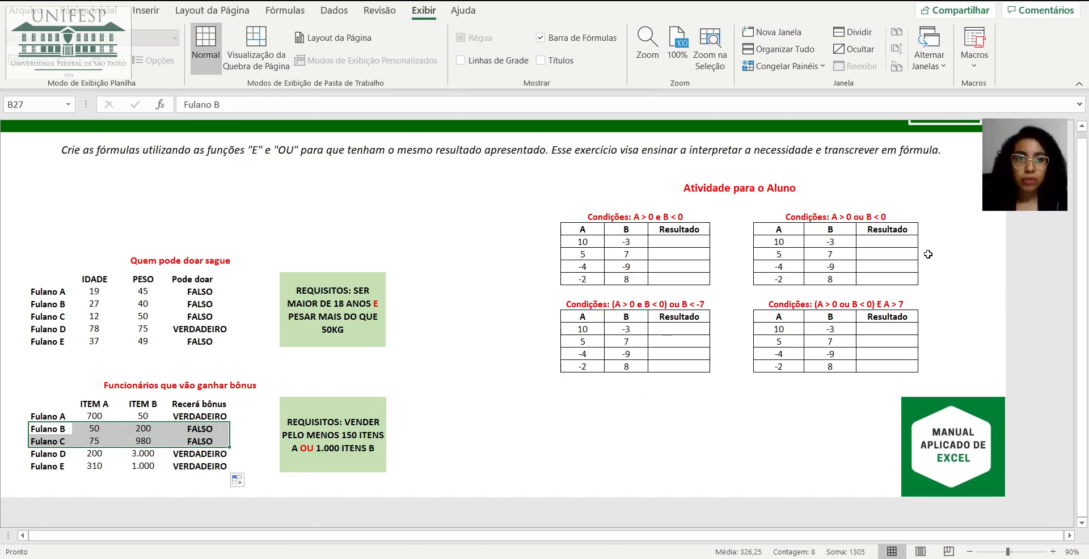
# Enter =E(M12>0;N12<0) in O12, the first Resultado cell of the "A > 0 e B < 0" table
pyautogui.click(679, 241)
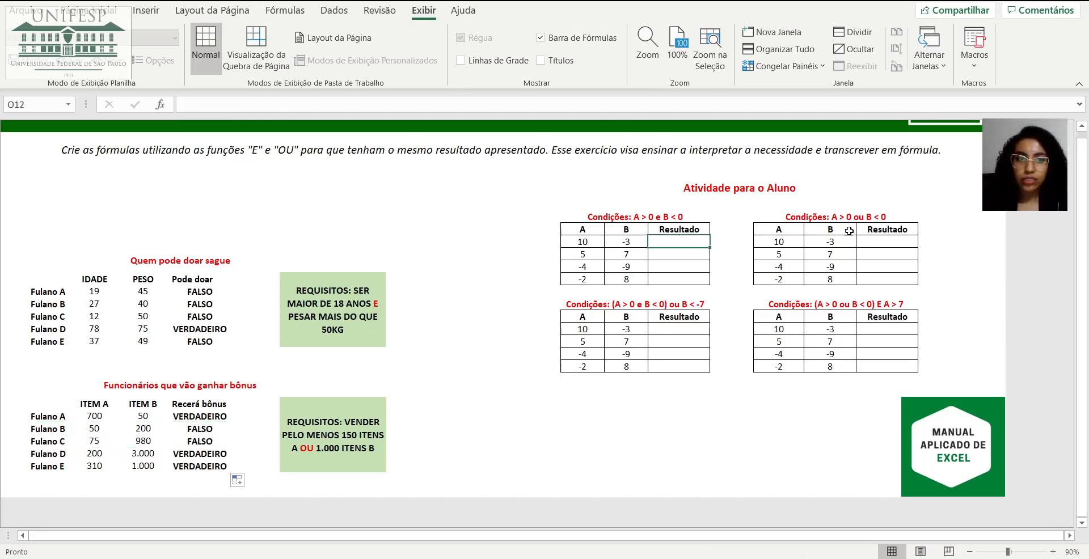
pyautogui.click(871, 240)
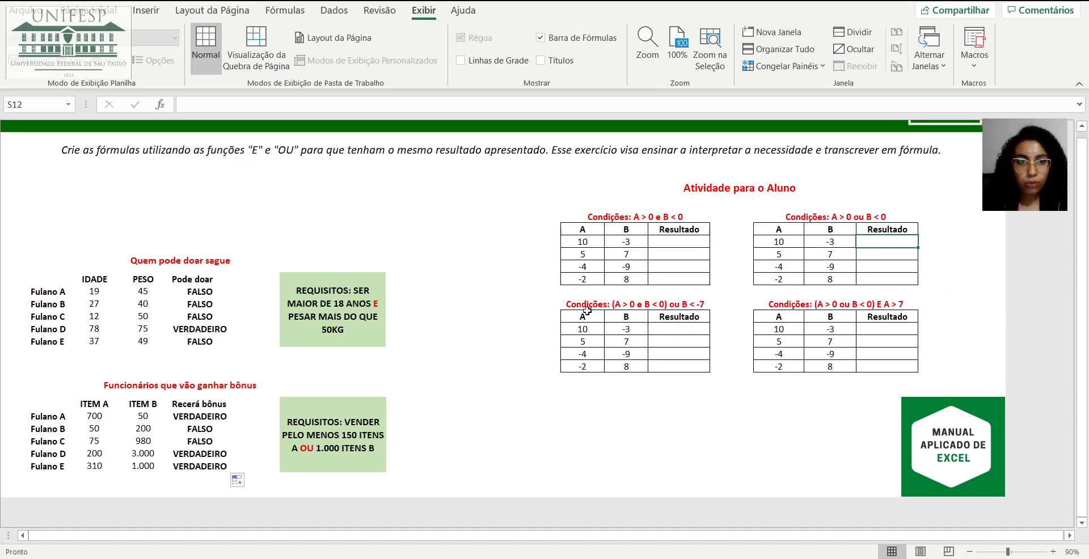
pyautogui.click(658, 245)
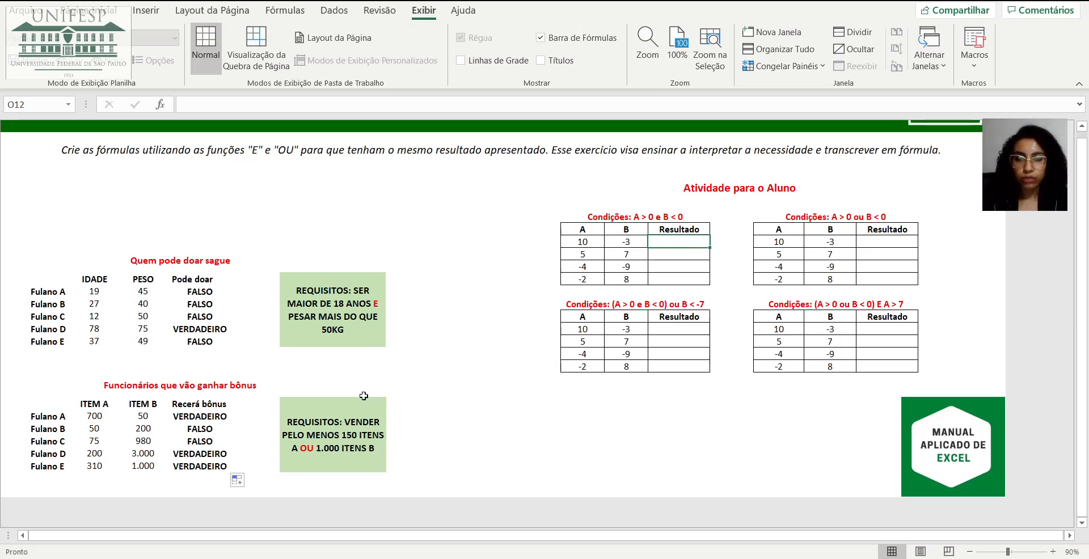
pyautogui.write('=')
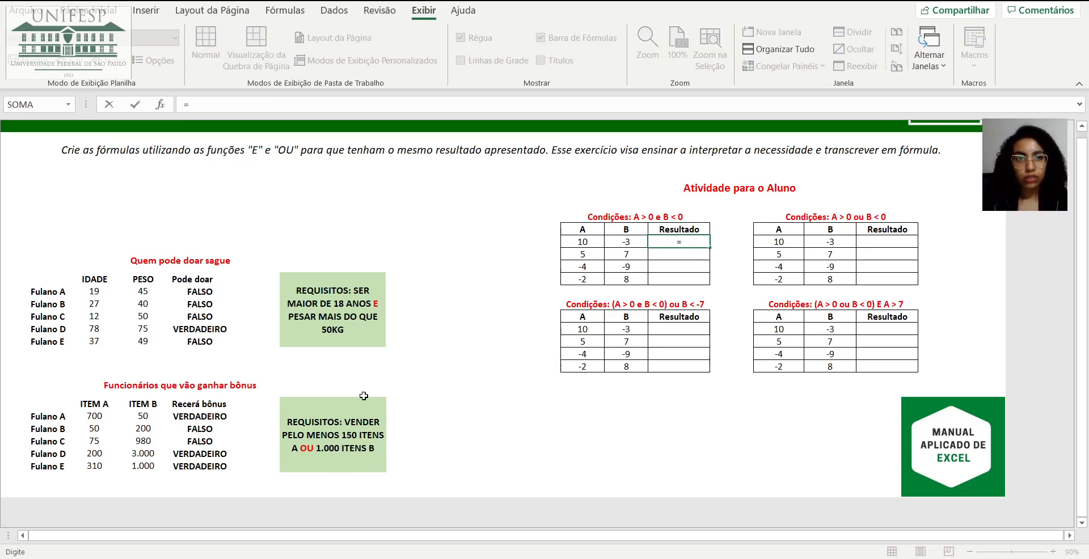
pyautogui.write('E(')
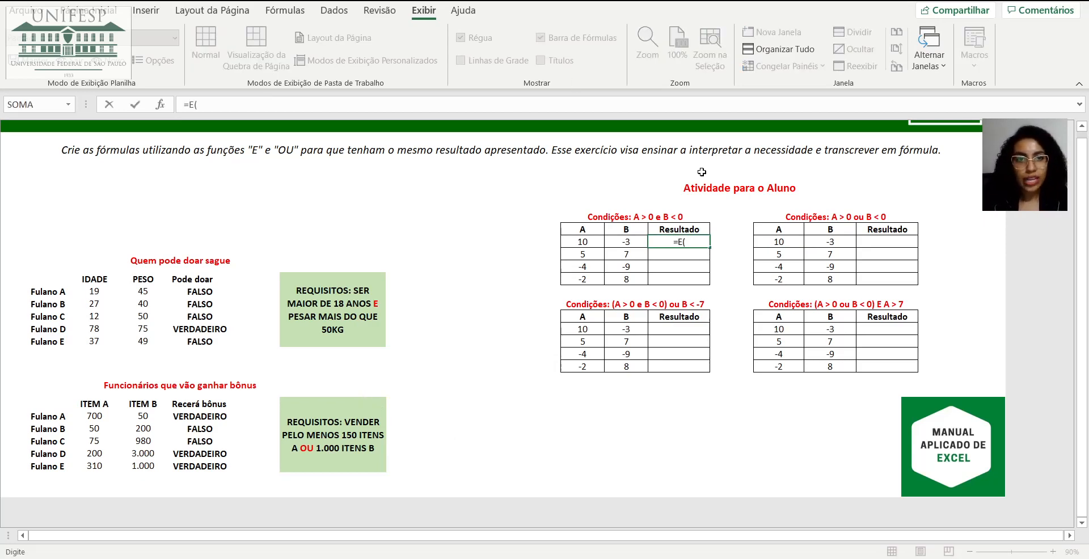
pyautogui.click(585, 243)
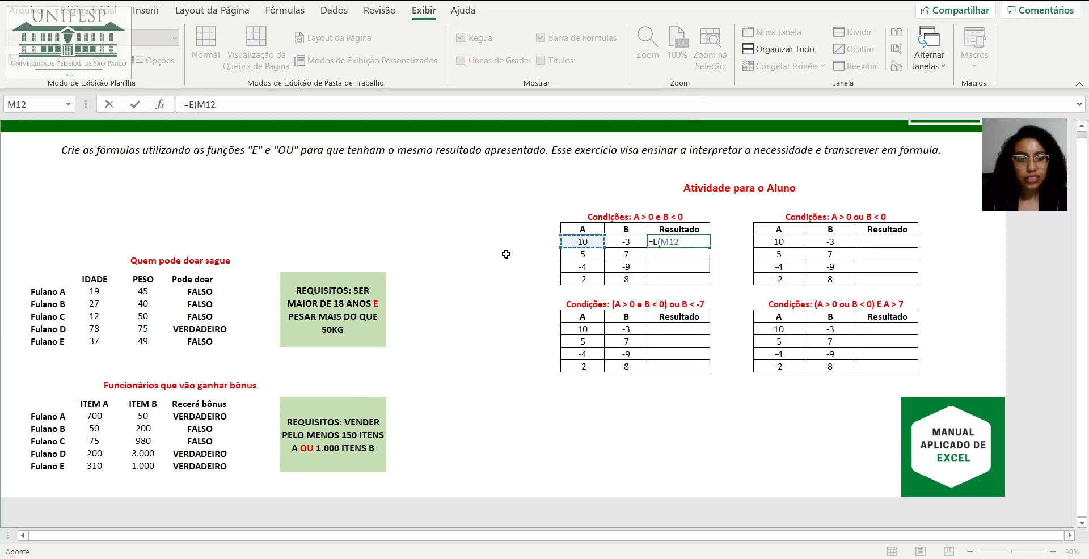
pyautogui.write('>0')
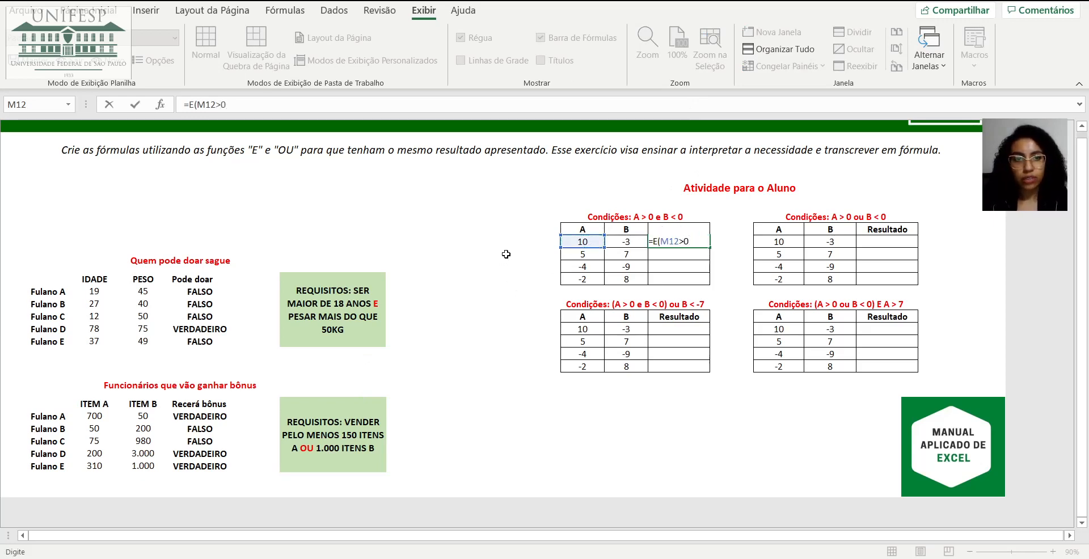
pyautogui.write(';')
pyautogui.click(623, 244)
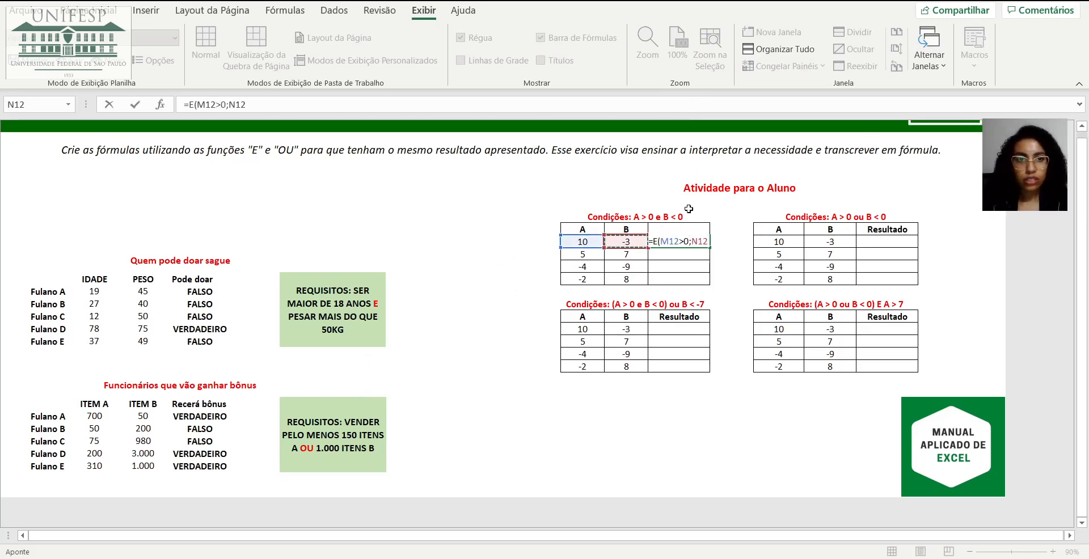
pyautogui.write('<0')
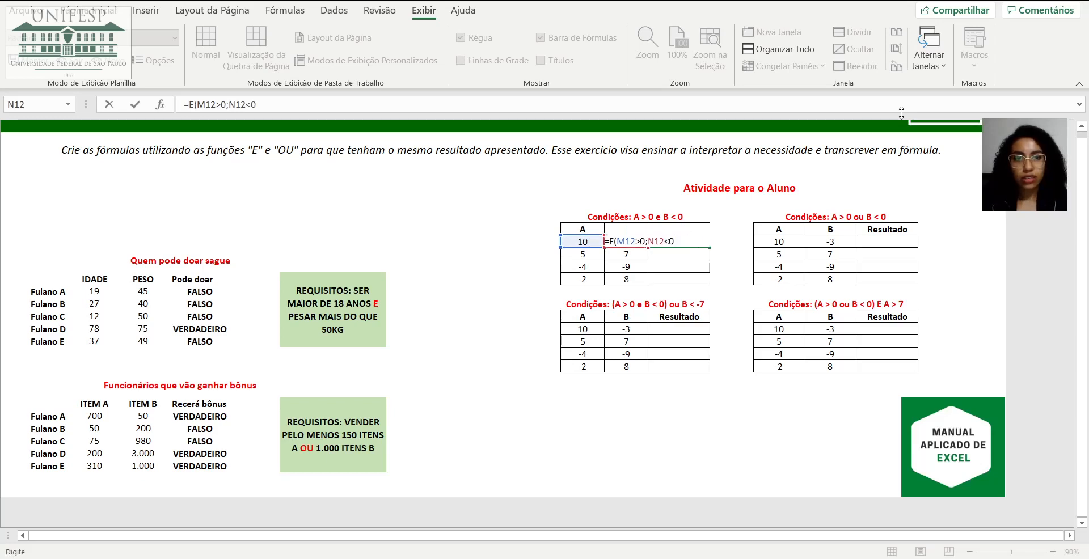
pyautogui.click(688, 232)
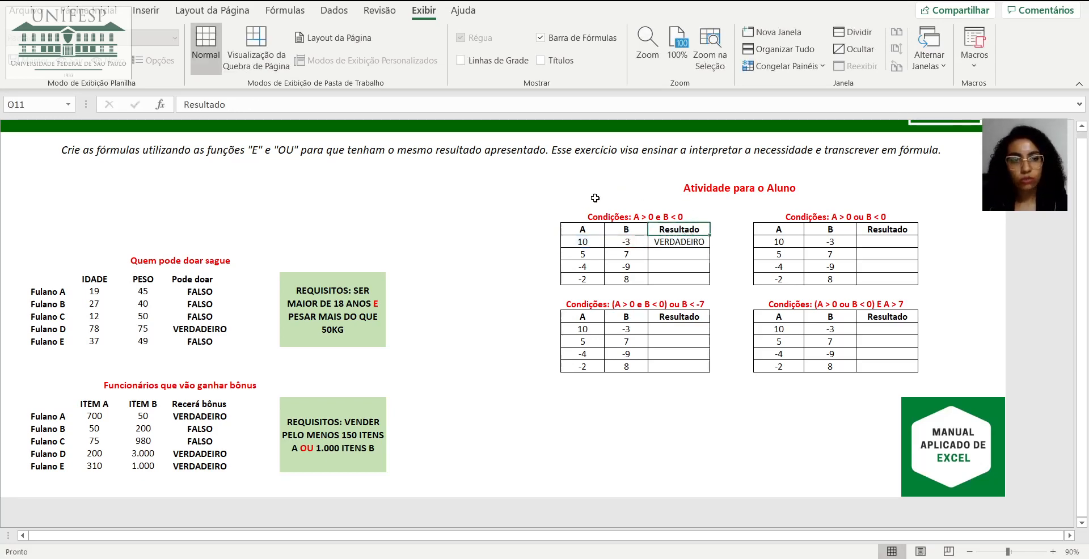
# Enter =OU(Q12>0;B<0) in S12, the first Resultado cell of the "A > 0 ou B < 0" table
pyautogui.click(872, 245)
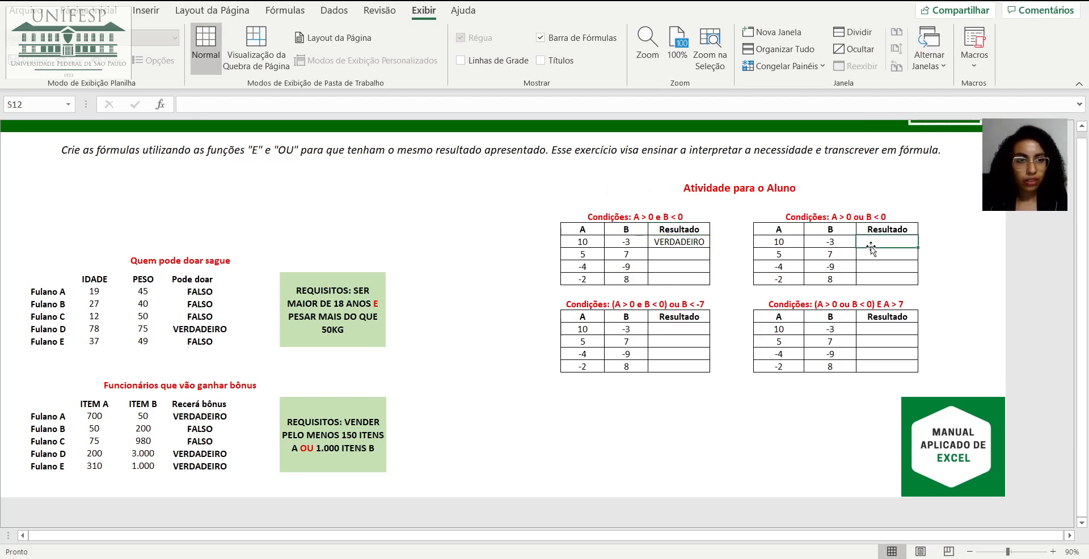
pyautogui.write('=OU')
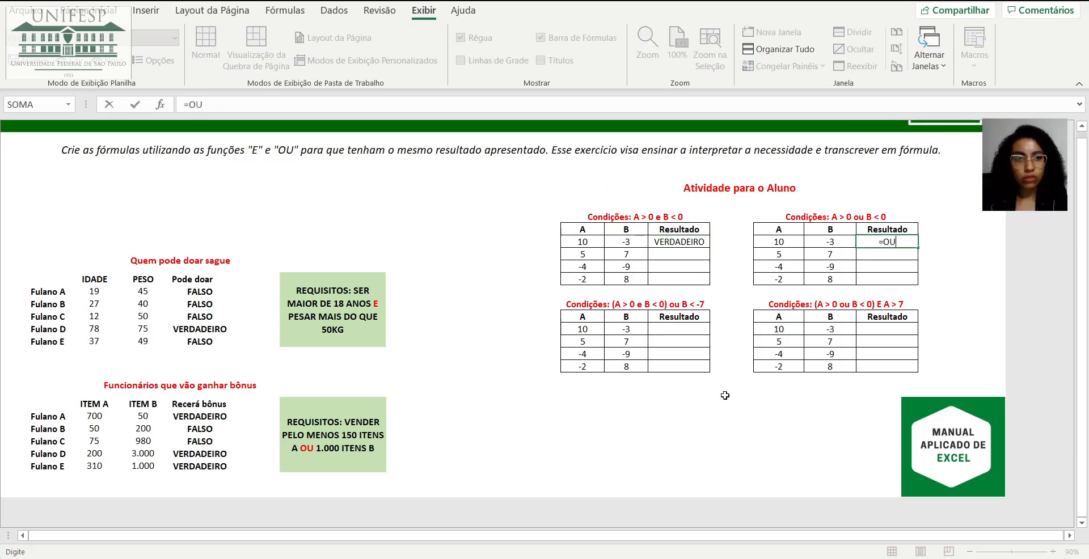
pyautogui.write('(')
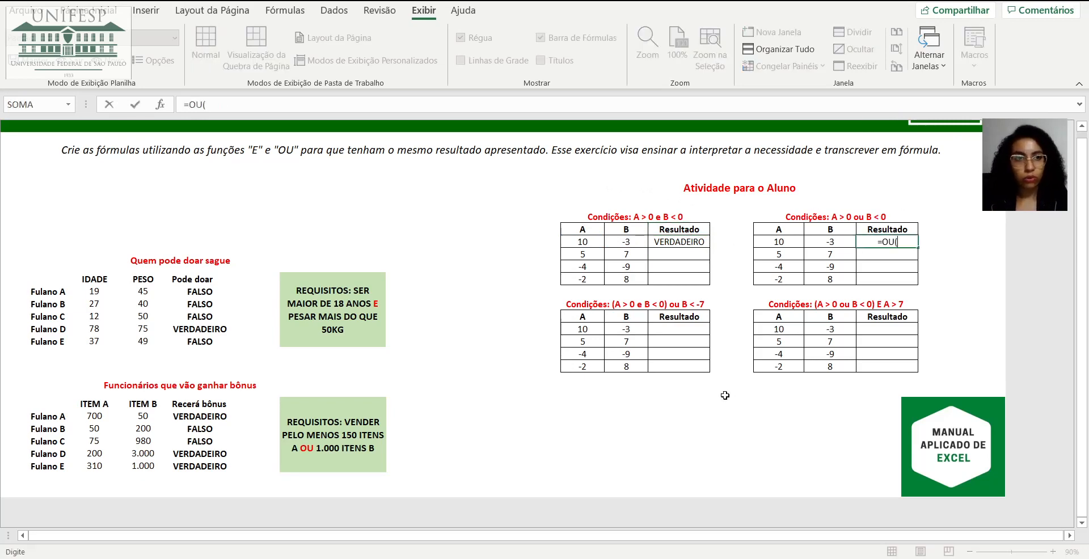
pyautogui.click(798, 242)
pyautogui.write('>0')
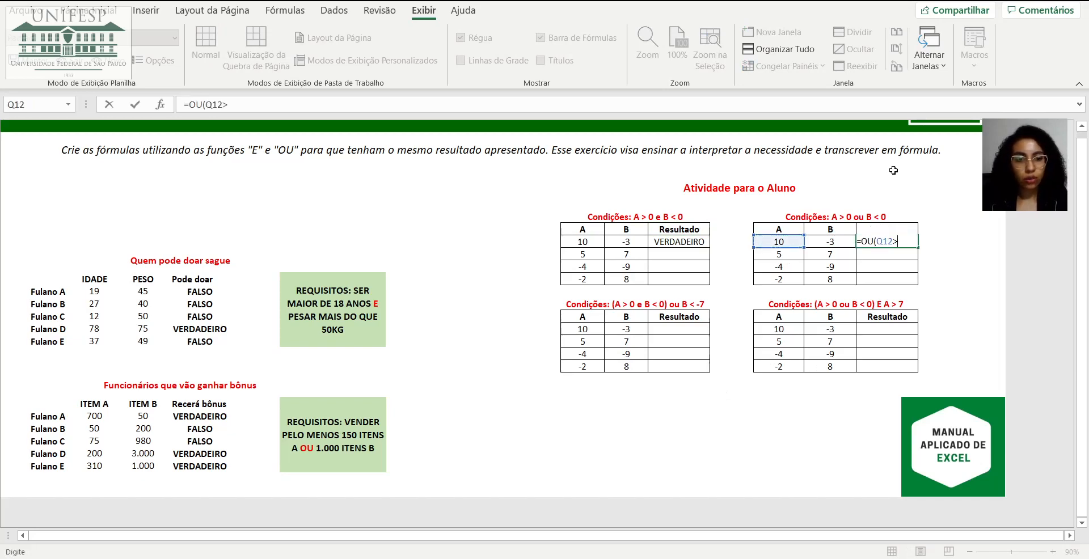
pyautogui.write(';B')
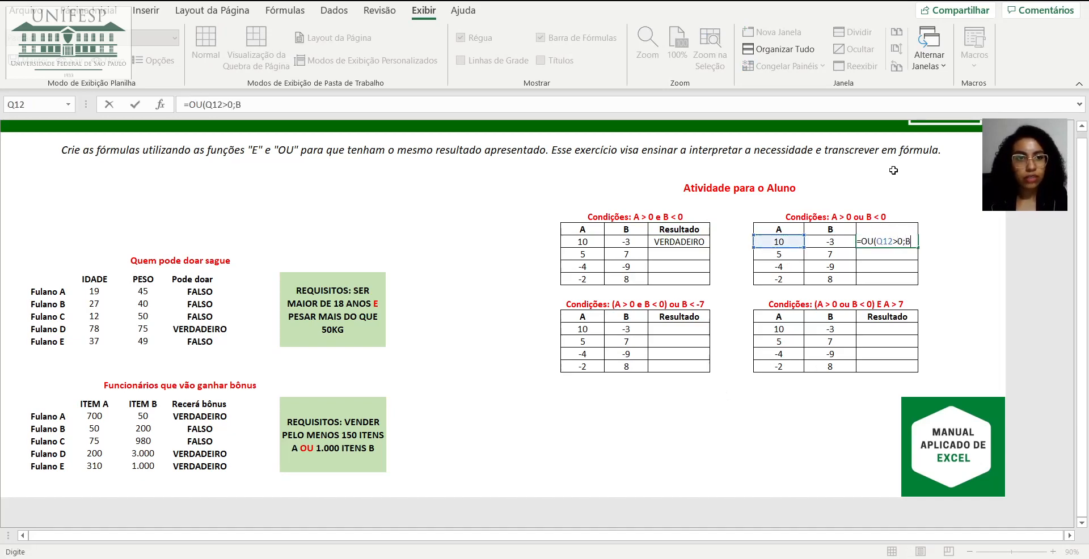
pyautogui.write('<0')
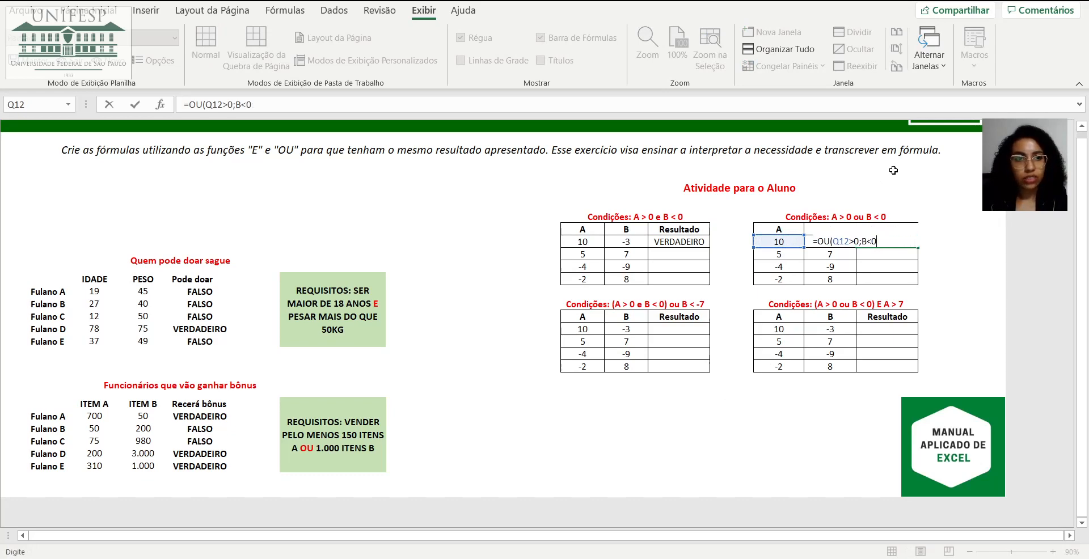
pyautogui.press('Return')
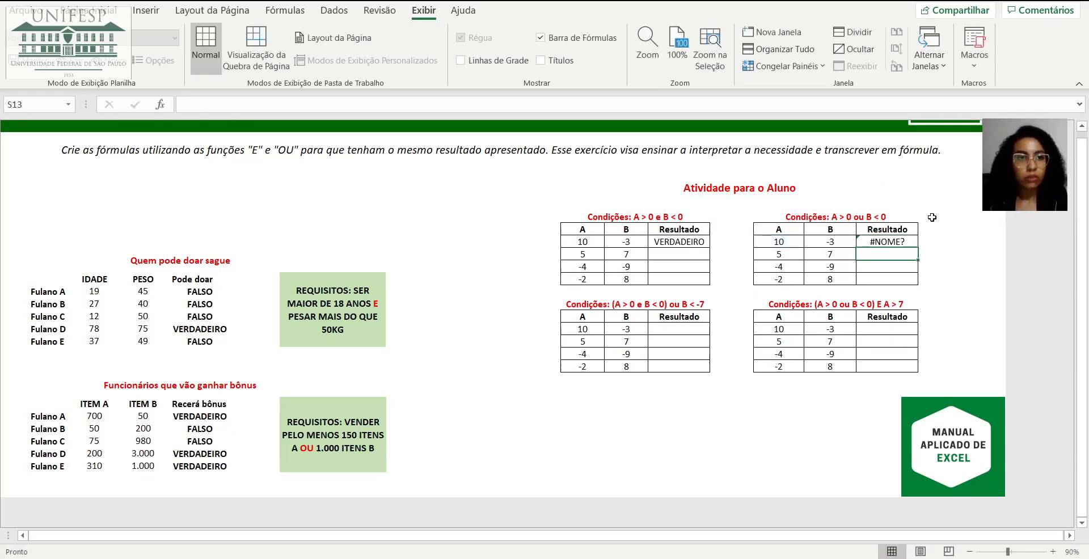
# Correct the S12 formula to =OU(Q12>0;R12<0) by replacing the letter B with the cell reference R12
pyautogui.click(902, 243)
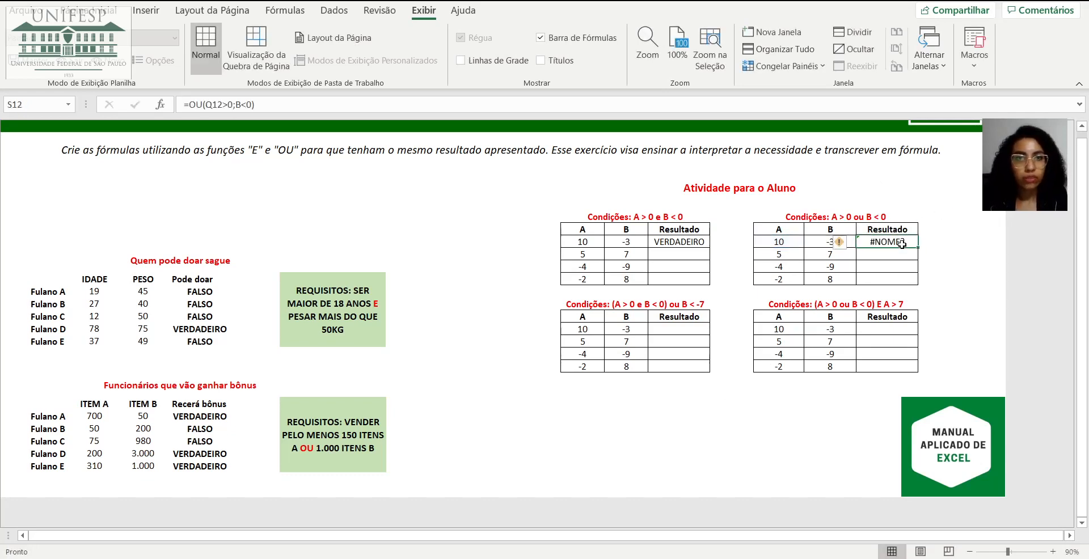
pyautogui.click(241, 104)
pyautogui.press('BackSpace')
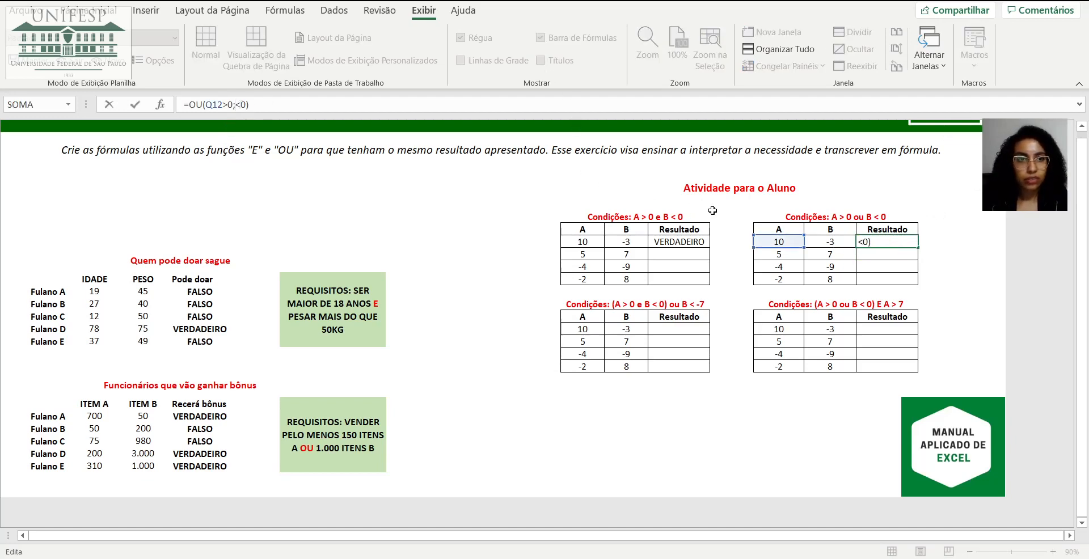
pyautogui.click(831, 241)
pyautogui.press('Return')
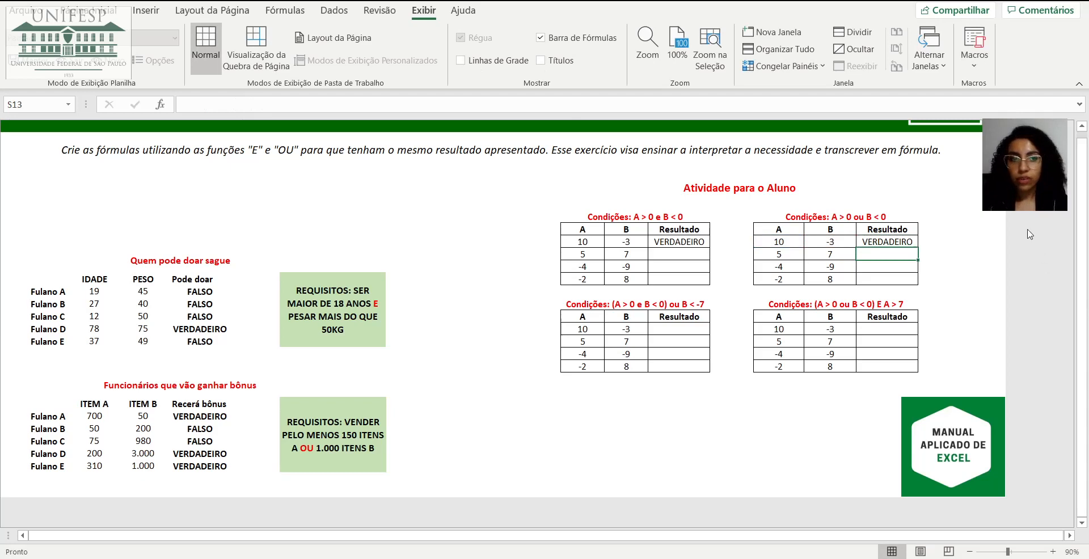
# Review the A and B values in row 12 and the condition text "(A > 0 e B < 0) ou B < -7" in M17
pyautogui.hotkey('ctrl', 'z')
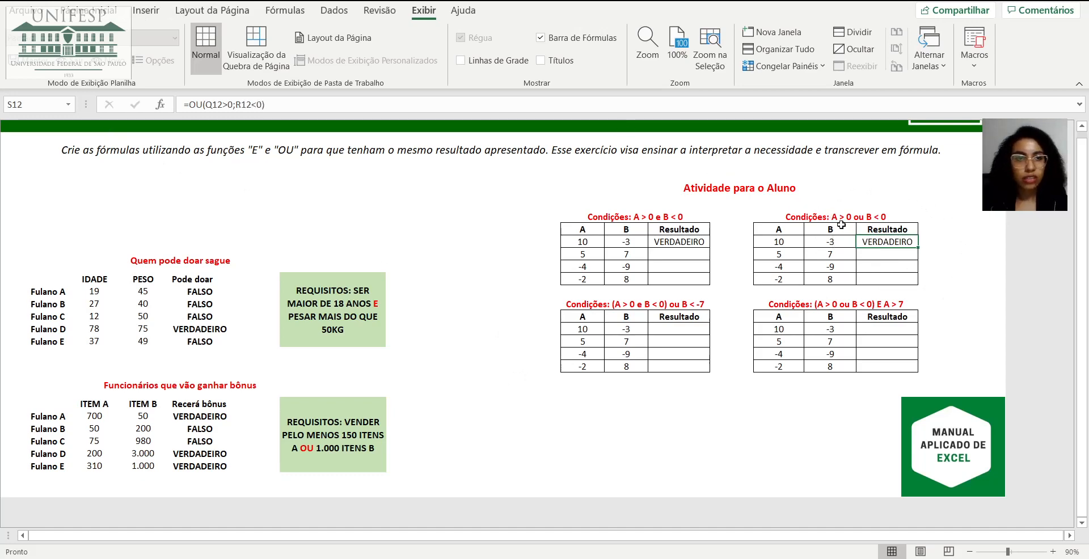
pyautogui.click(827, 241)
pyautogui.click(775, 244)
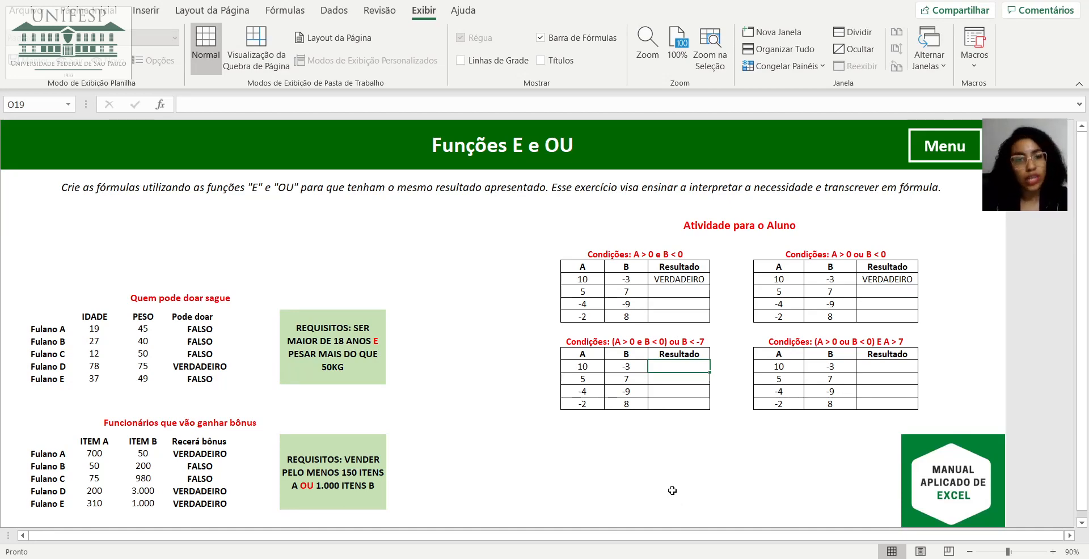
pyautogui.click(631, 342)
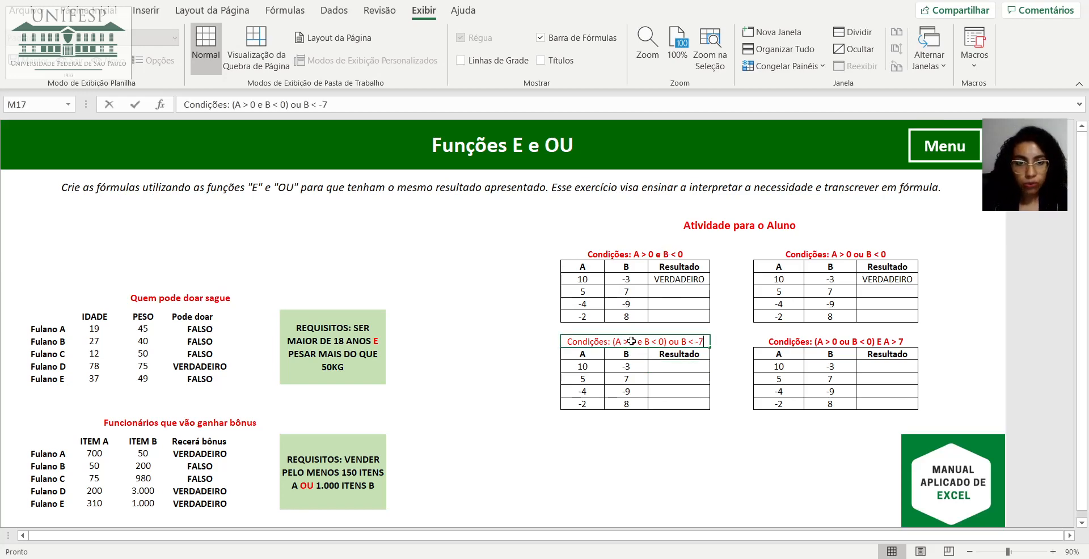
pyautogui.doubleClick(630, 342)
pyautogui.moveTo(613, 342); pyautogui.dragTo(706, 343)
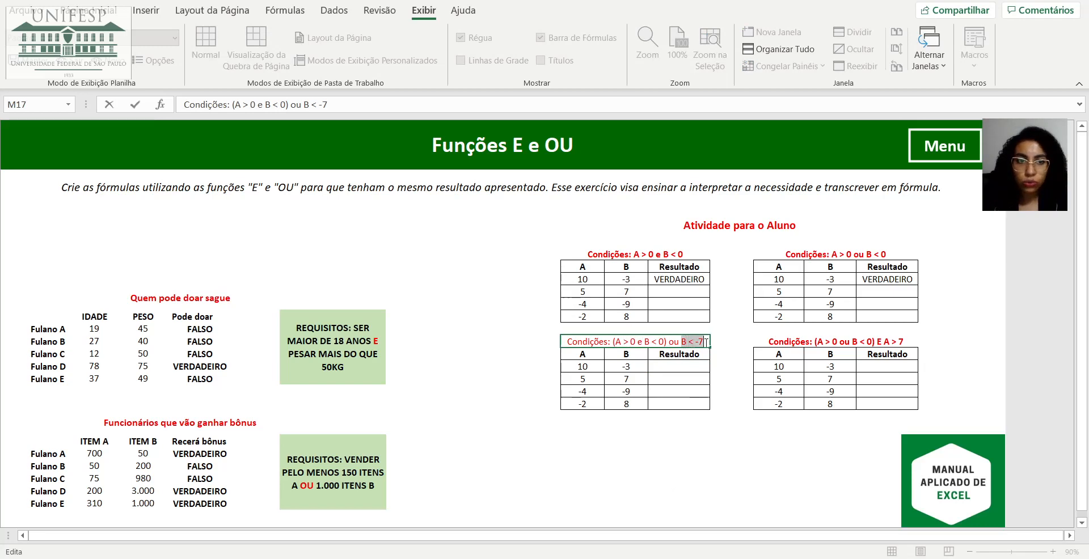
pyautogui.click(687, 436)
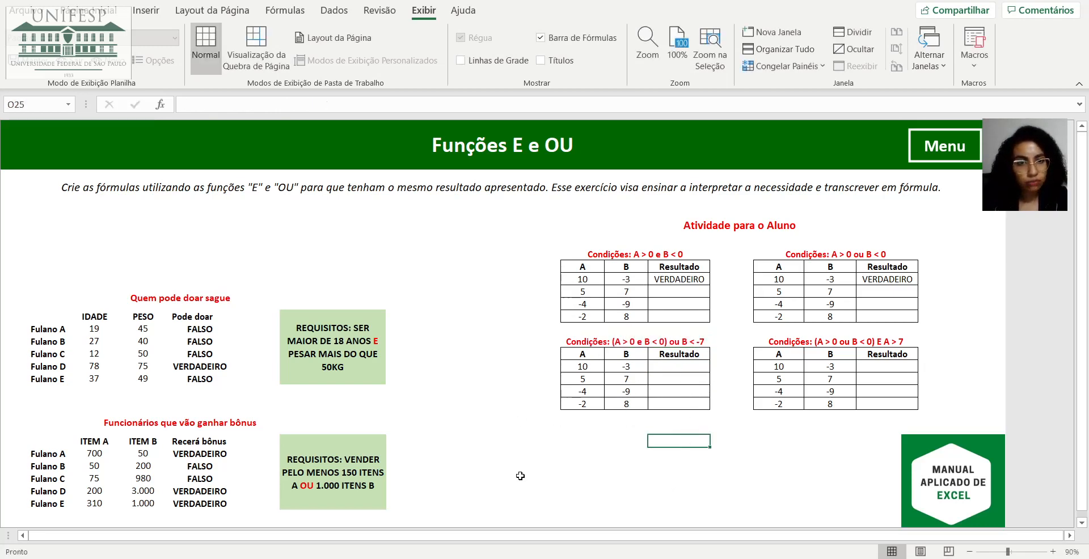
# Enter =OU(E(M19>0;N19<0);N19<-7) in O19, the first Resultado cell of the "(A > 0 e B < 0) ou B < -7" table
pyautogui.click(707, 368)
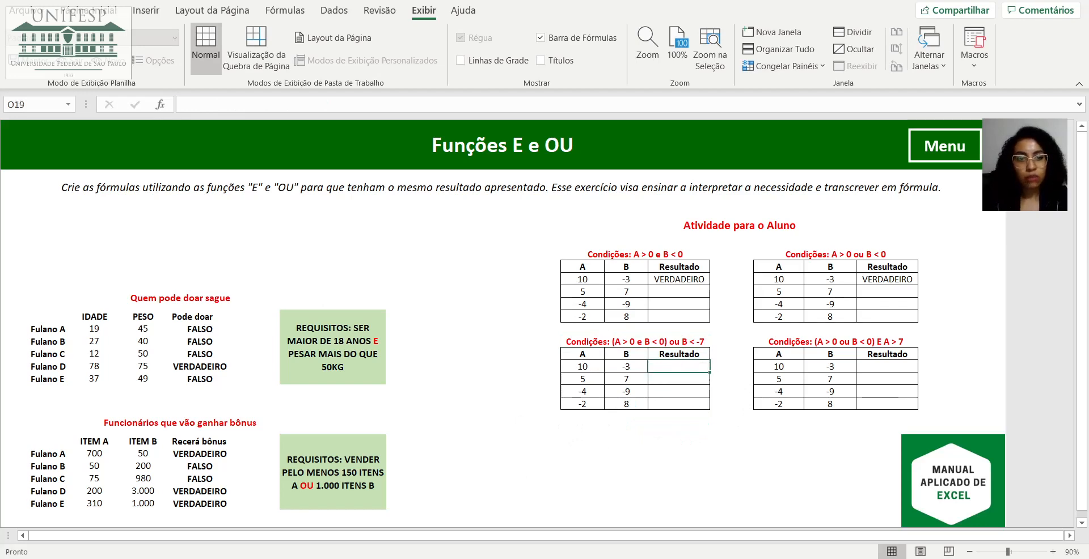
pyautogui.write('=OU(E(')
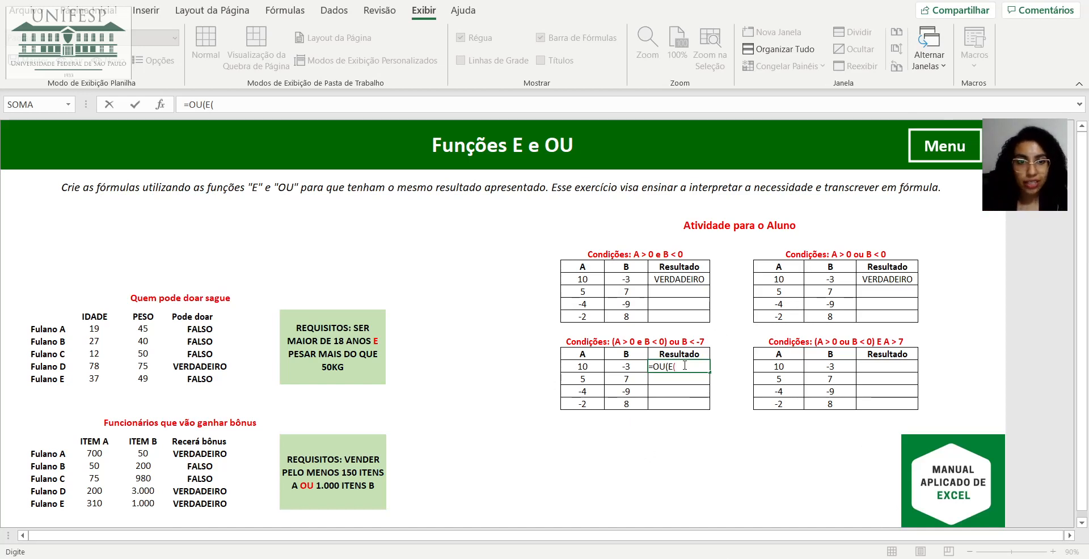
pyautogui.click(565, 369)
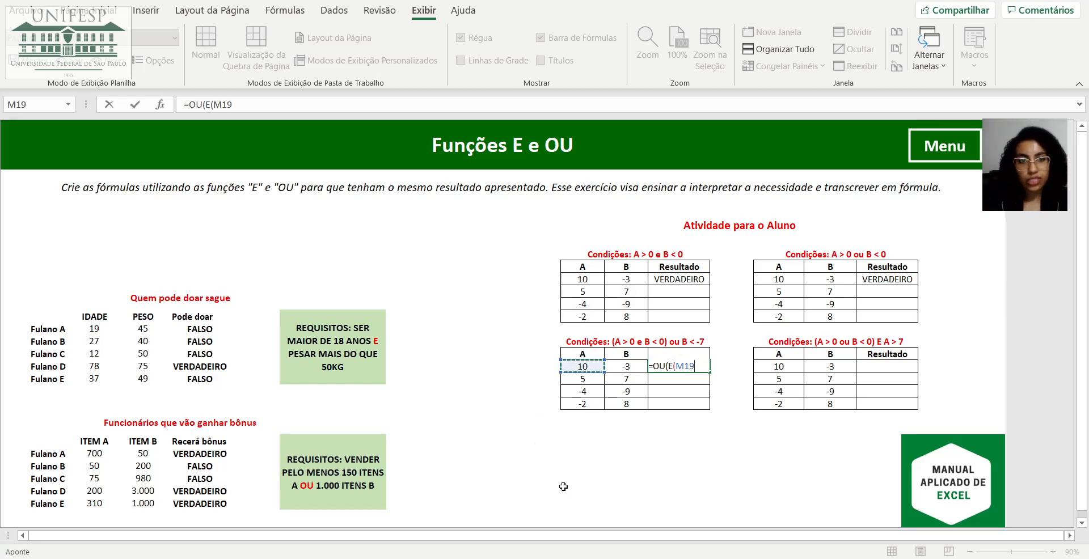
pyautogui.write('>0;')
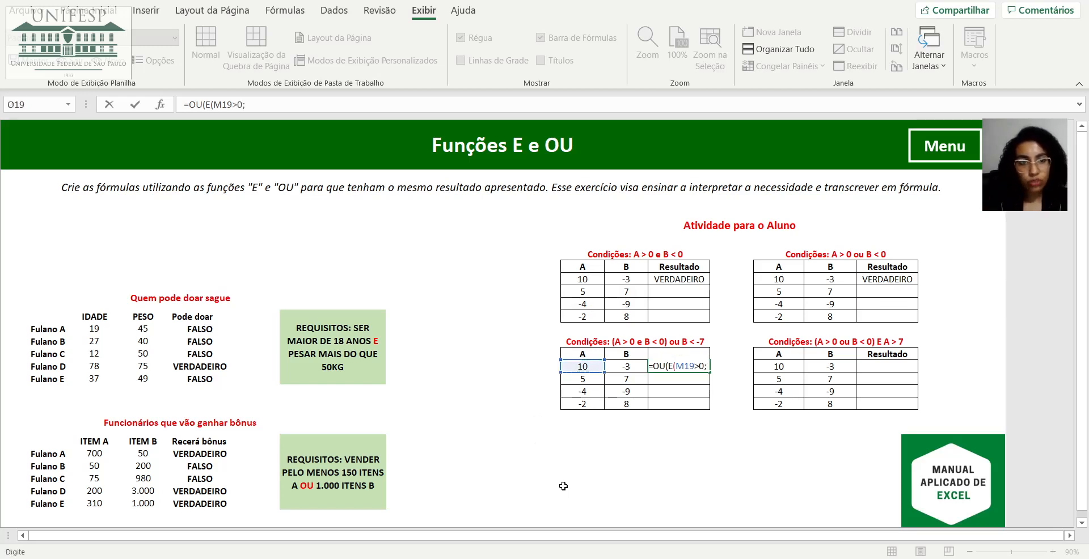
pyautogui.click(634, 363)
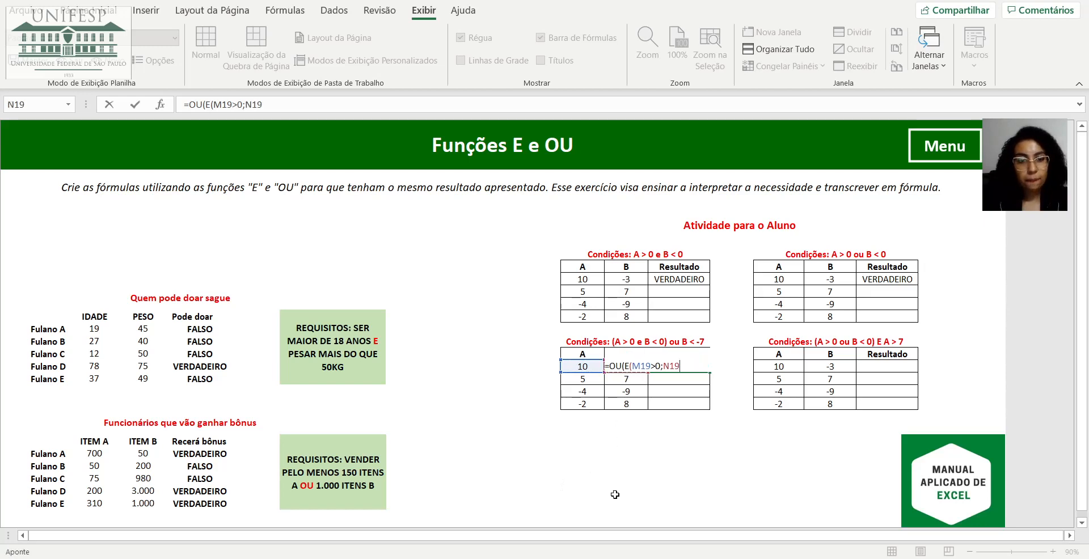
pyautogui.write('<0')
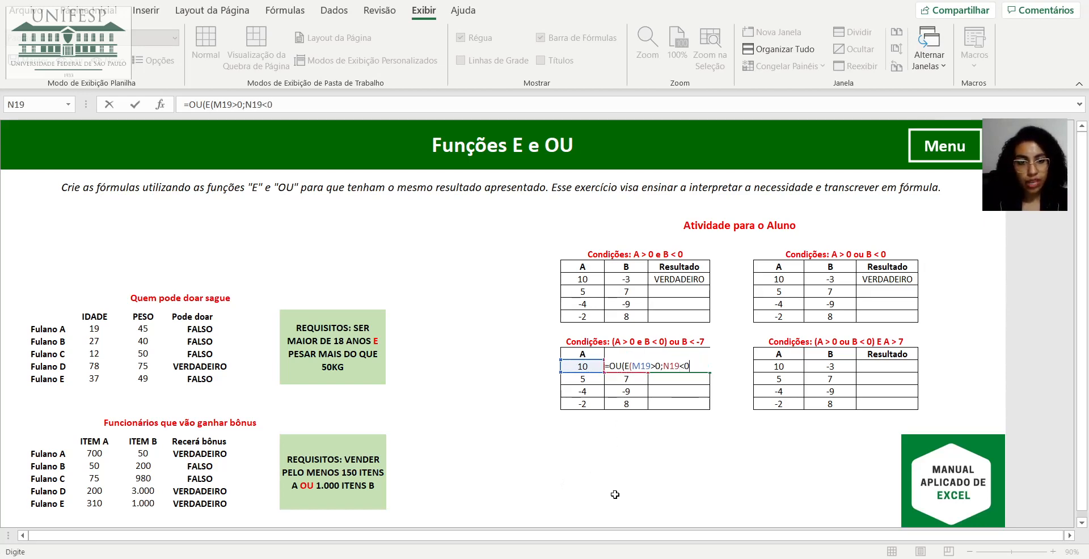
pyautogui.write(')')
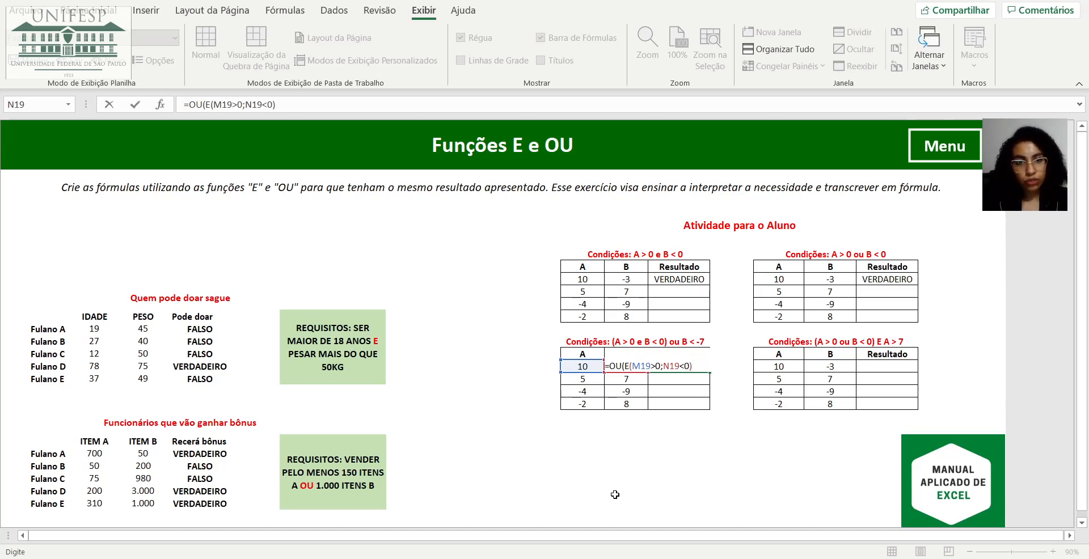
pyautogui.write(';')
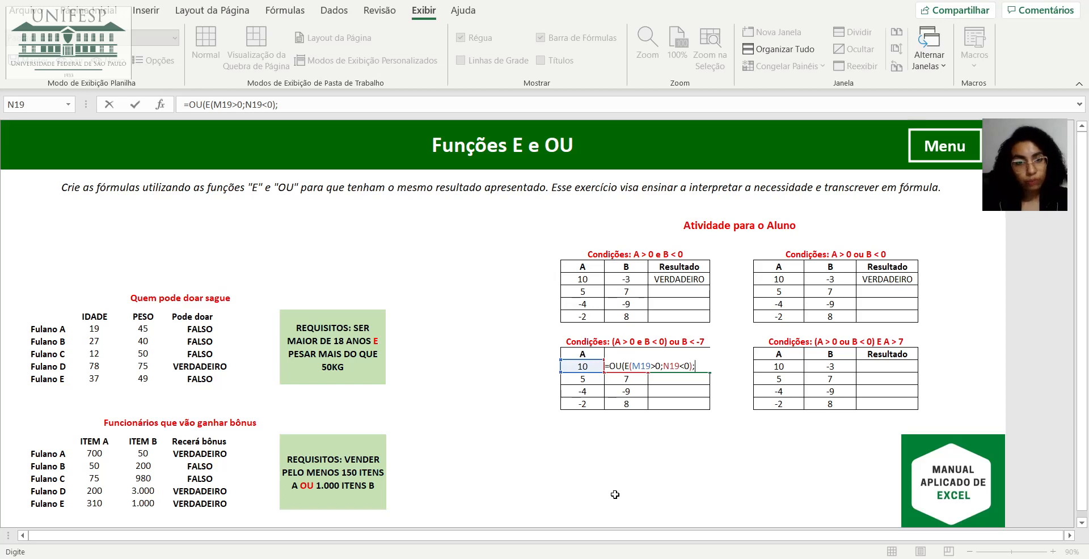
pyautogui.write('N')
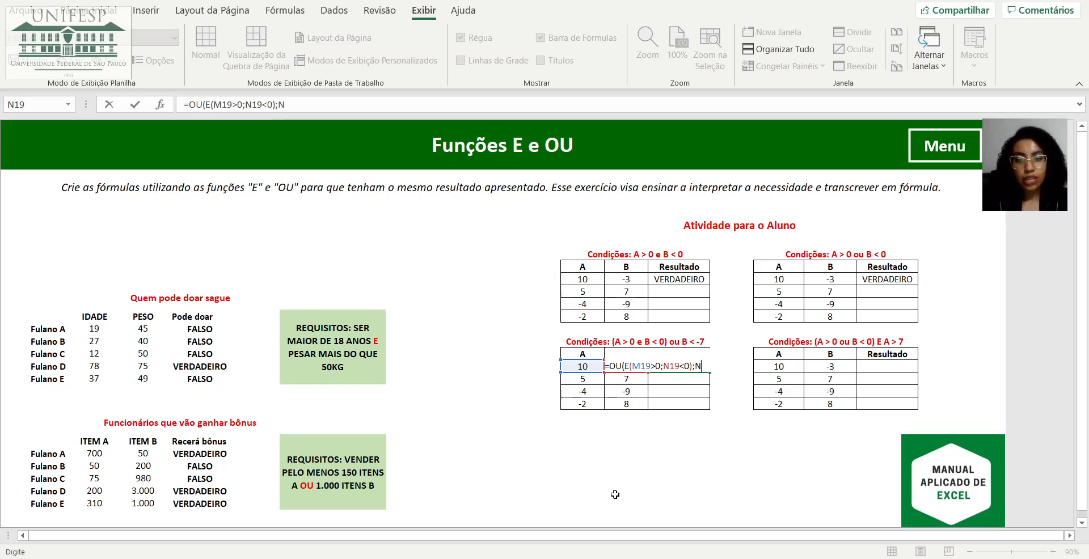
pyautogui.write('19<')
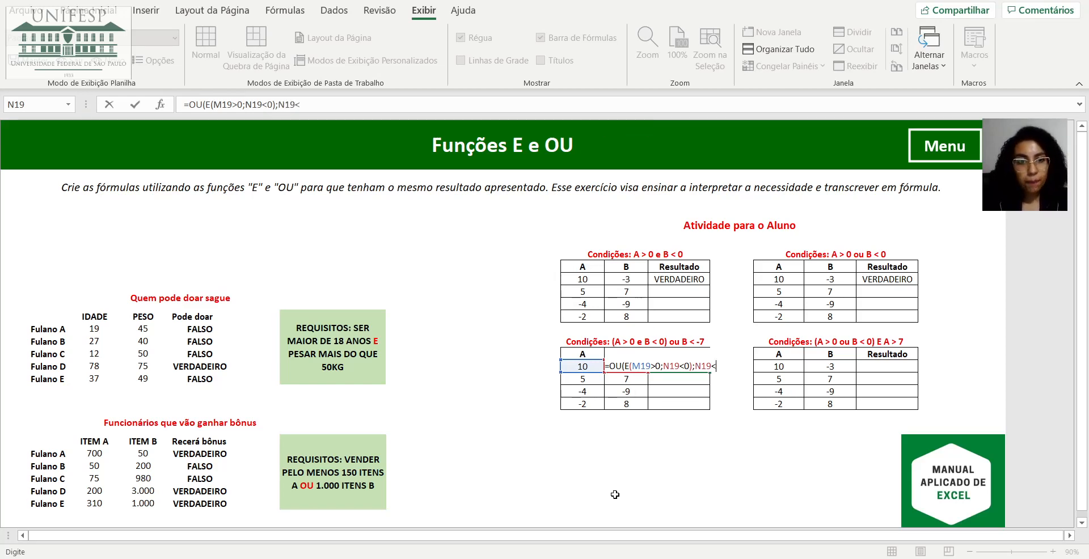
pyautogui.write('-')
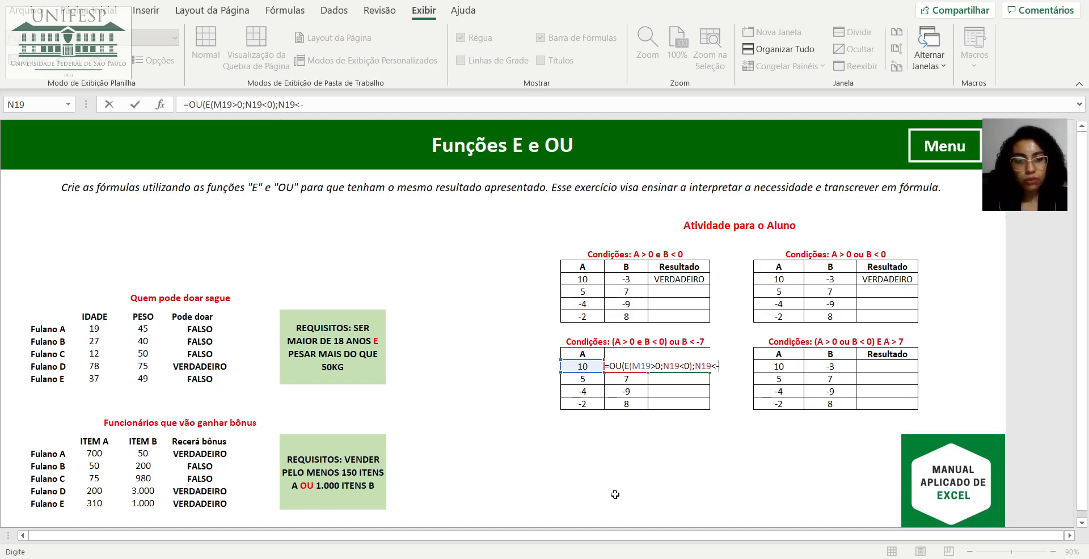
pyautogui.write('7')
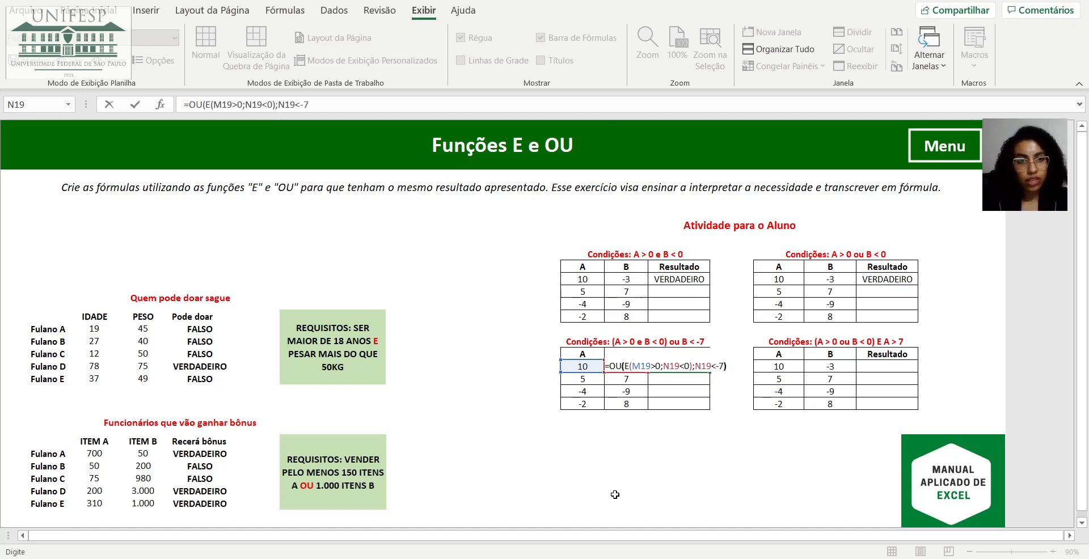
pyautogui.write(')')
pyautogui.press('Return')
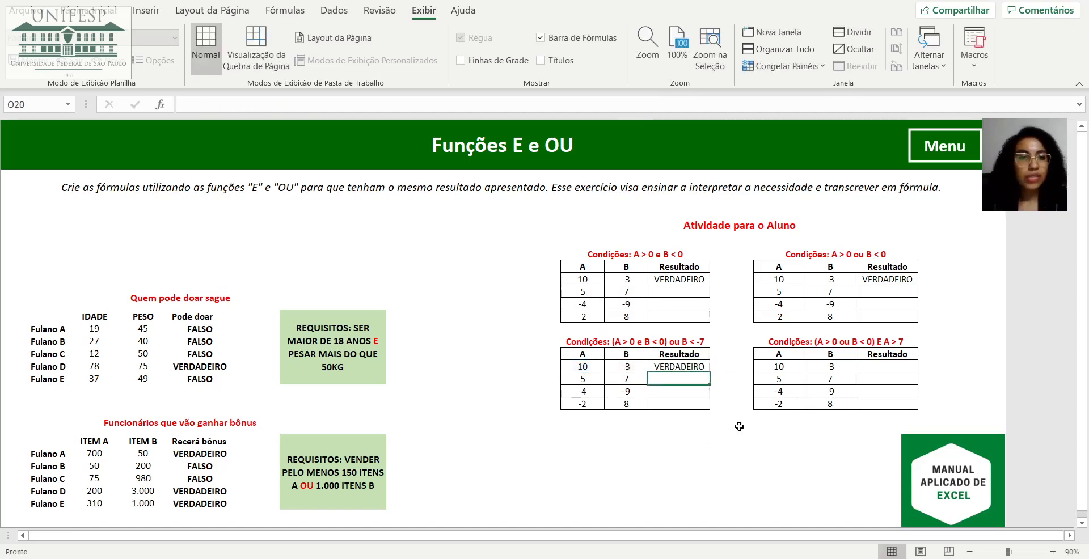
# Review row M19:O19 and the parts of the condition "(A > 0 ou B < 0) E A > 7" in Q17
pyautogui.moveTo(696, 366); pyautogui.dragTo(573, 366)
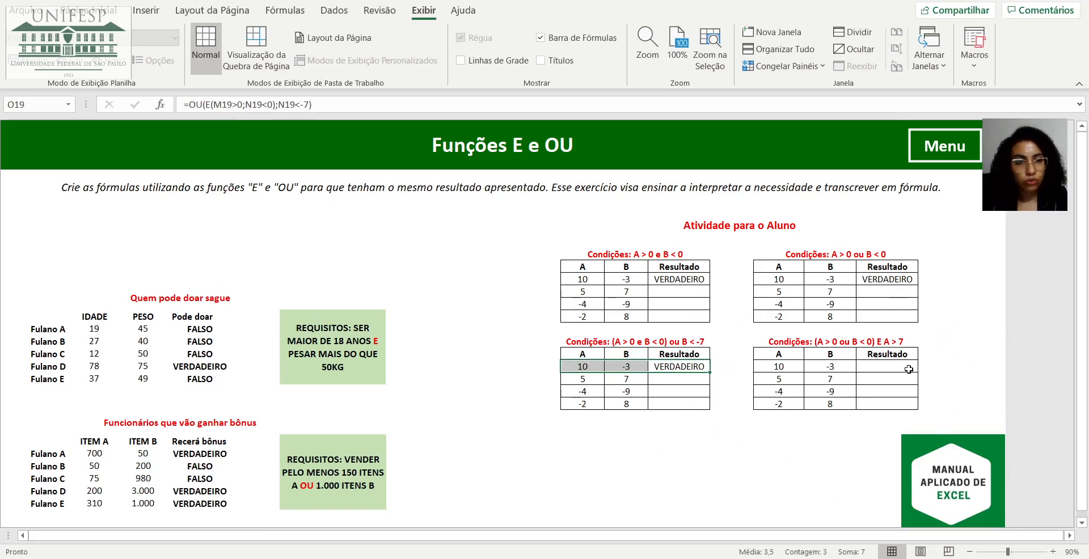
pyautogui.doubleClick(853, 340)
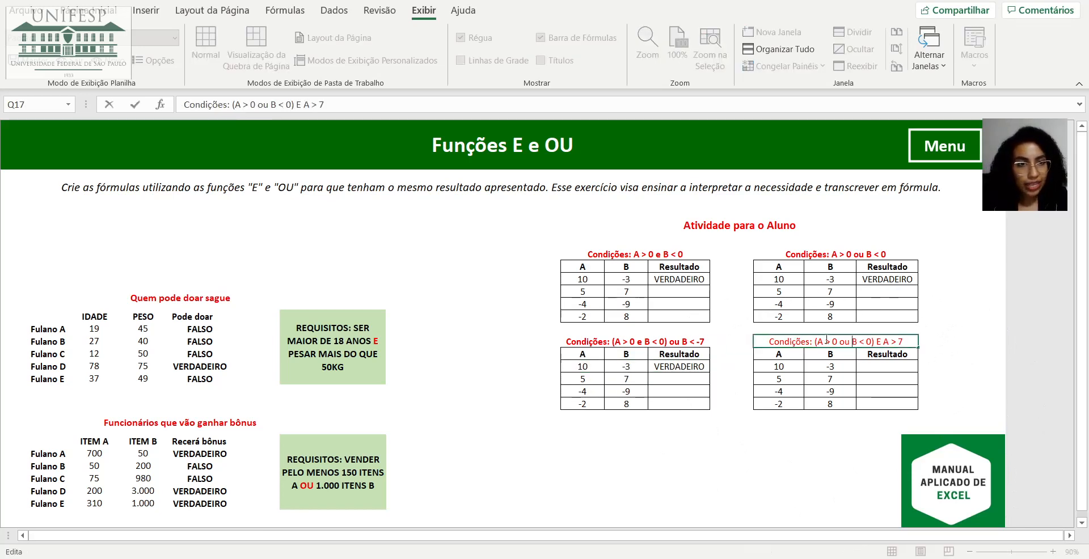
pyautogui.doubleClick(880, 342)
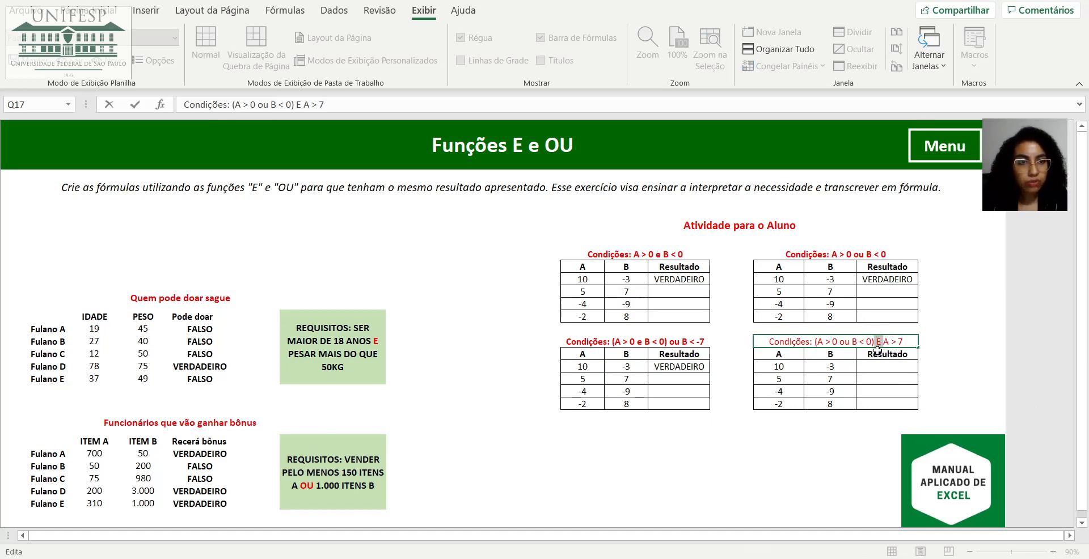
pyautogui.moveTo(875, 342); pyautogui.dragTo(817, 340)
pyautogui.moveTo(884, 341); pyautogui.dragTo(913, 341)
pyautogui.click(845, 506)
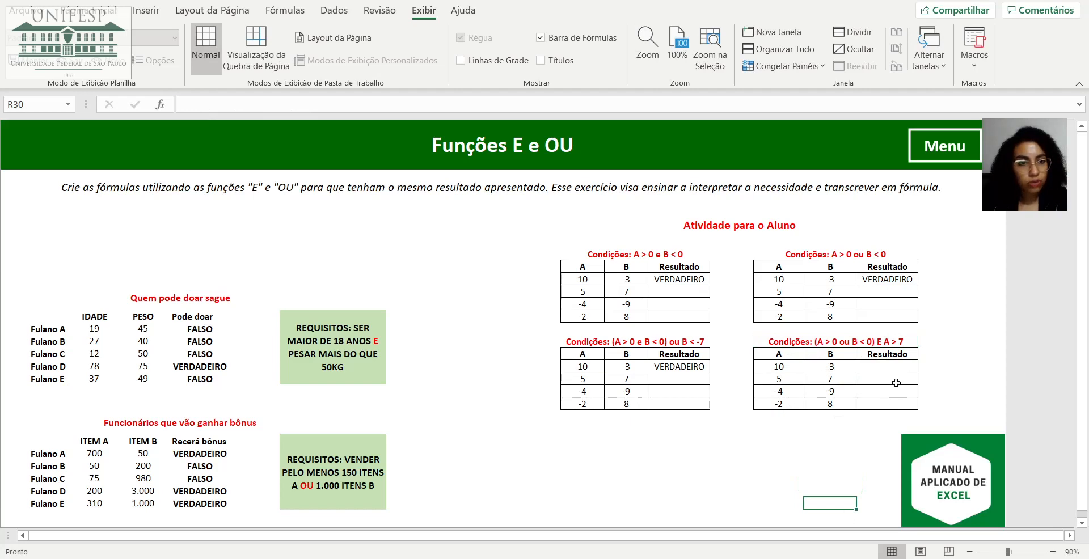
# Begin the first Resultado formula of the "(A > 0 ou B < 0) E A > 7" table in S19 with =E(OU(Q19>0;R19<0)
pyautogui.click(894, 404)
pyautogui.click(888, 367)
pyautogui.write('=E')
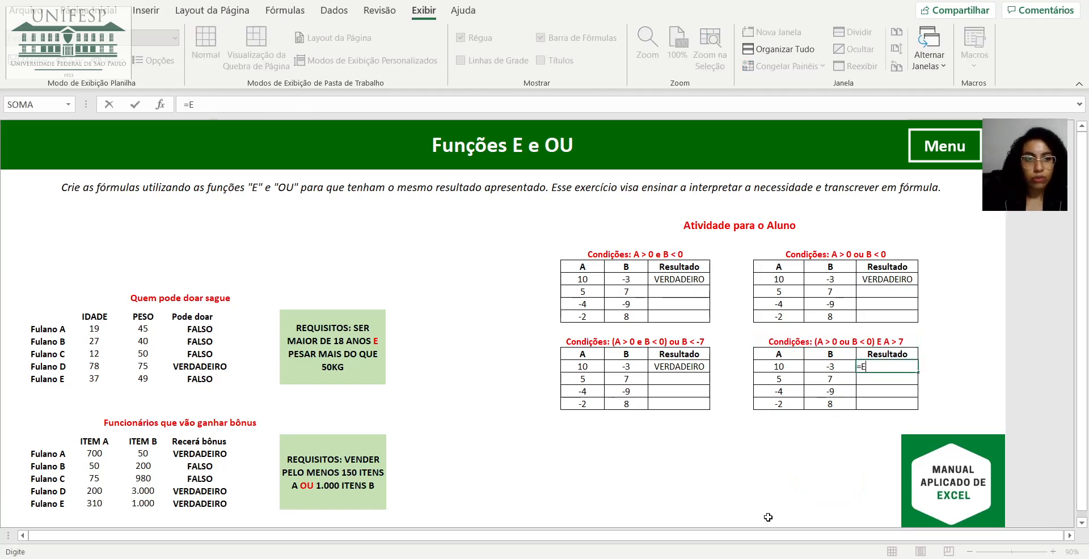
pyautogui.write('(')
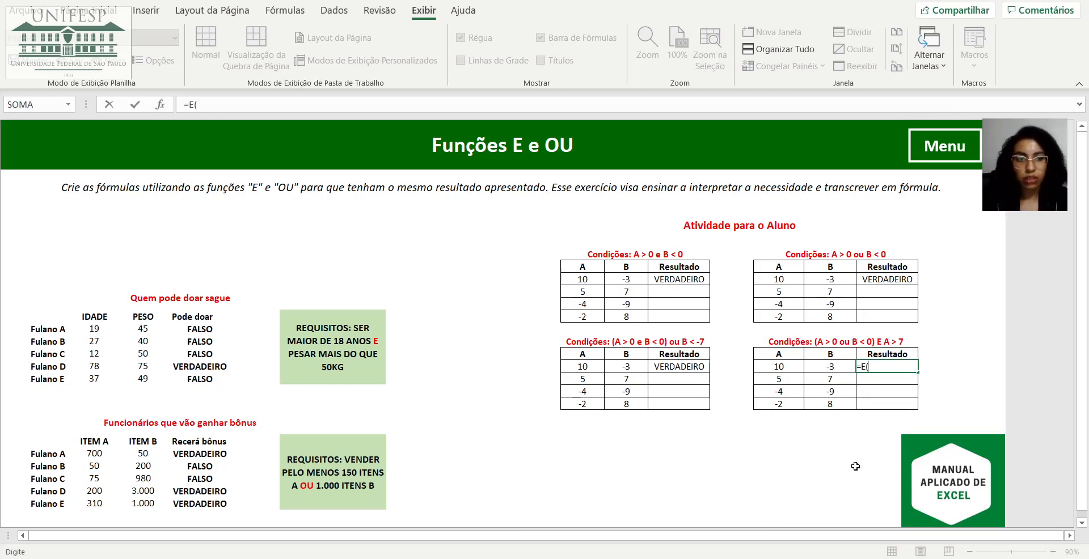
pyautogui.write('OU')
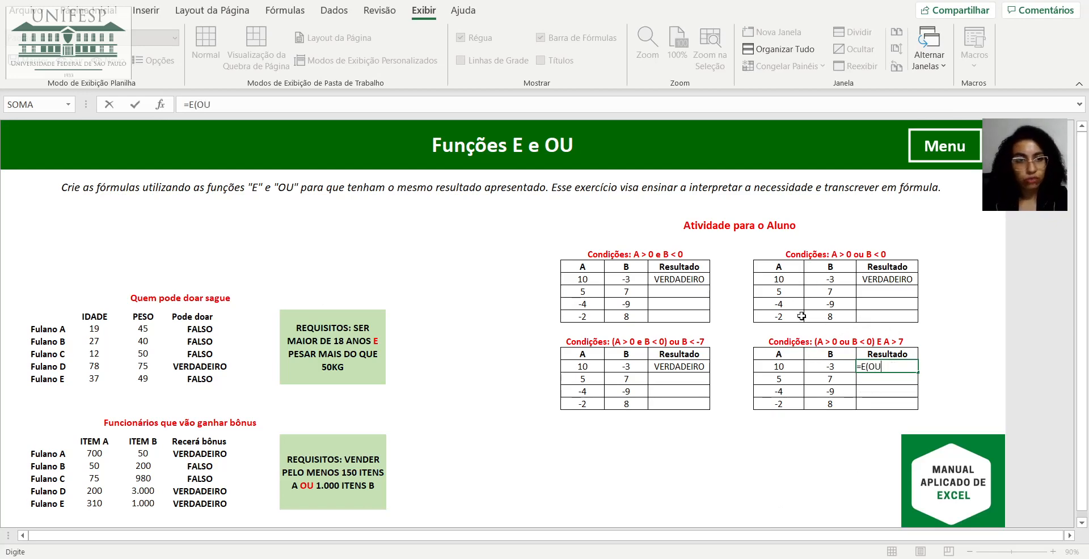
pyautogui.write('(')
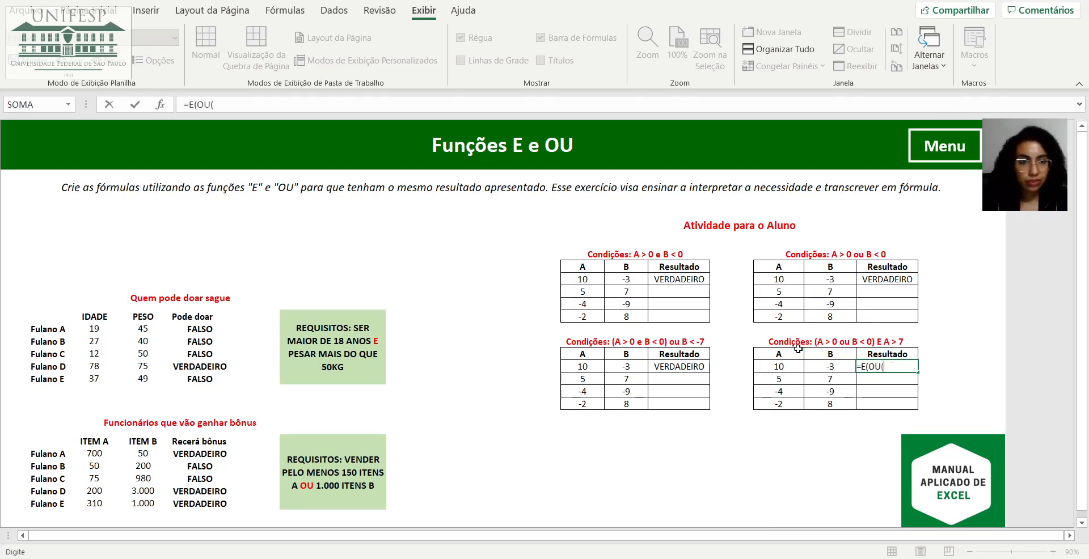
pyautogui.click(776, 371)
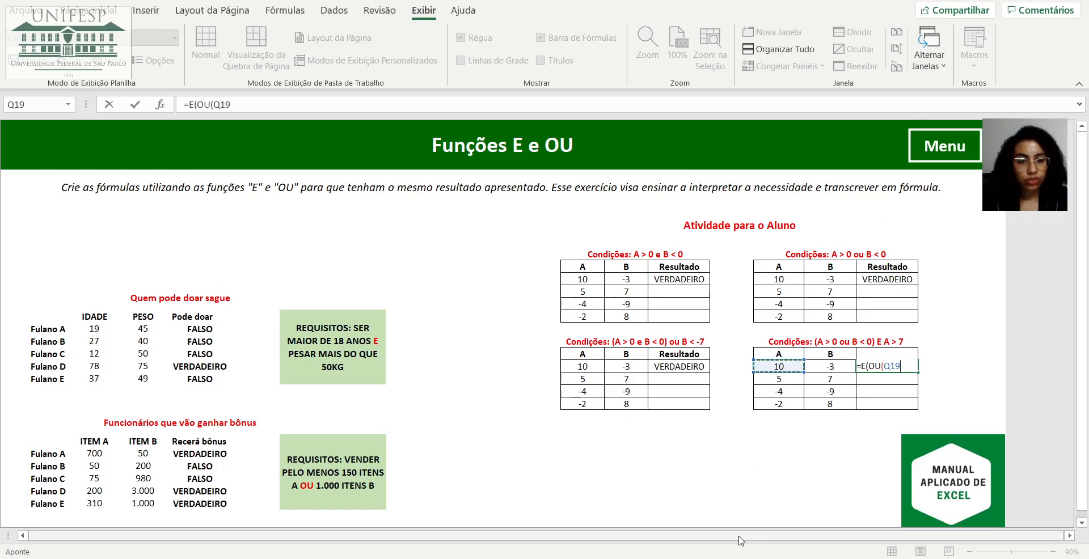
pyautogui.write('>0;')
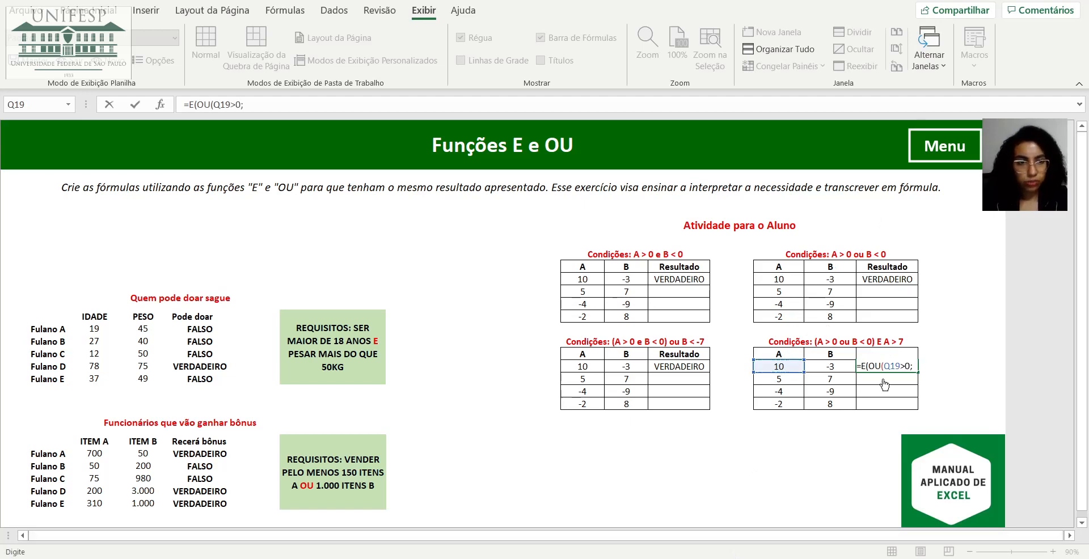
pyautogui.click(835, 366)
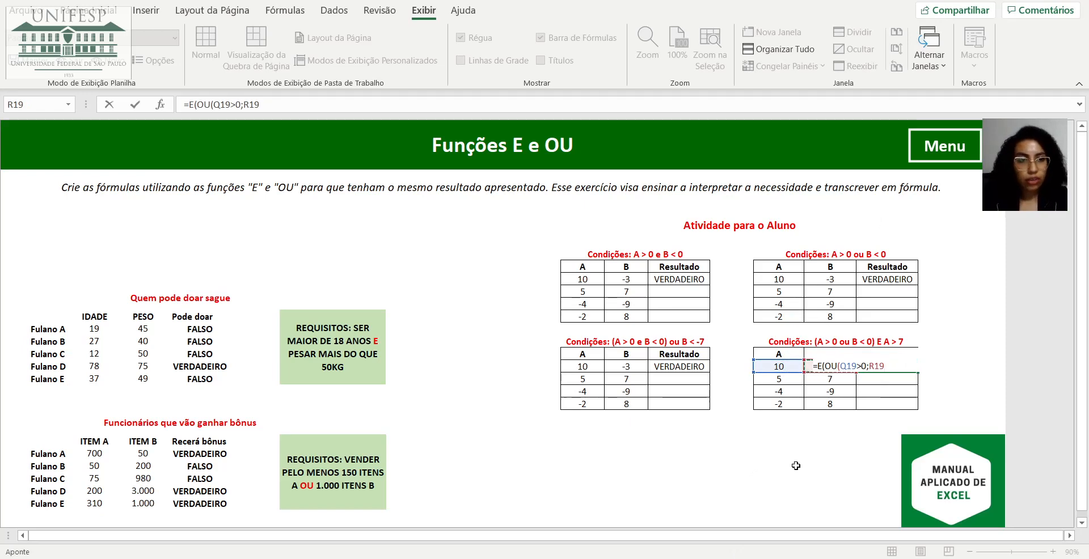
pyautogui.write('<0')
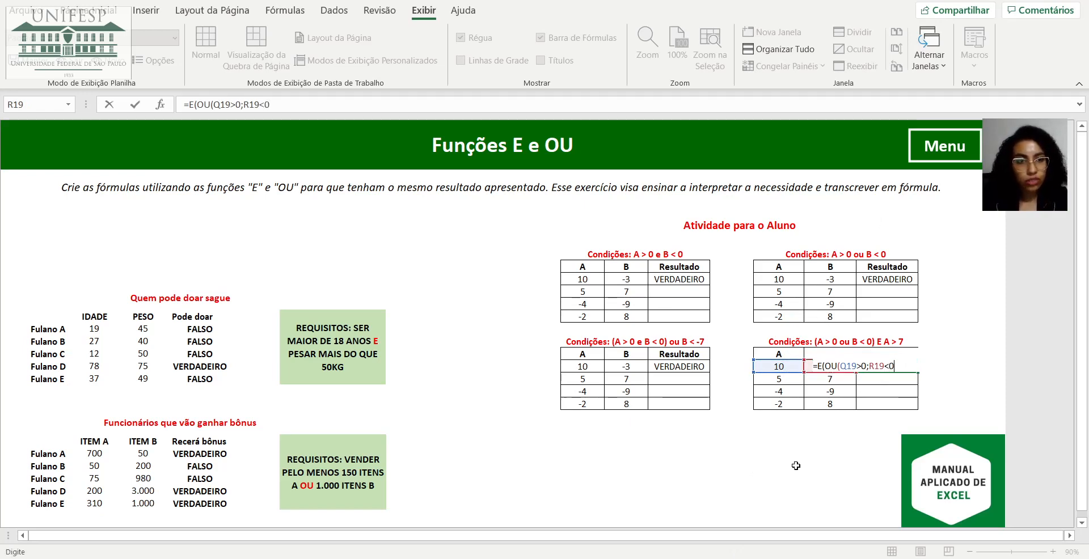
pyautogui.write(')')
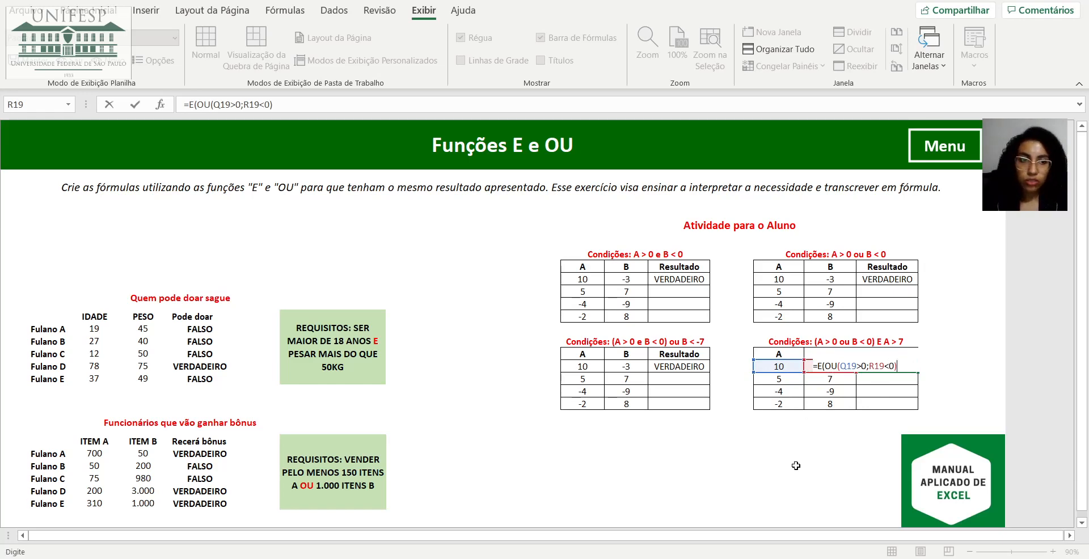
# Complete the S19 formula with R19>7 as the second E condition, giving =E(OU(Q19>0;R19<0);R19>7)
pyautogui.write(';')
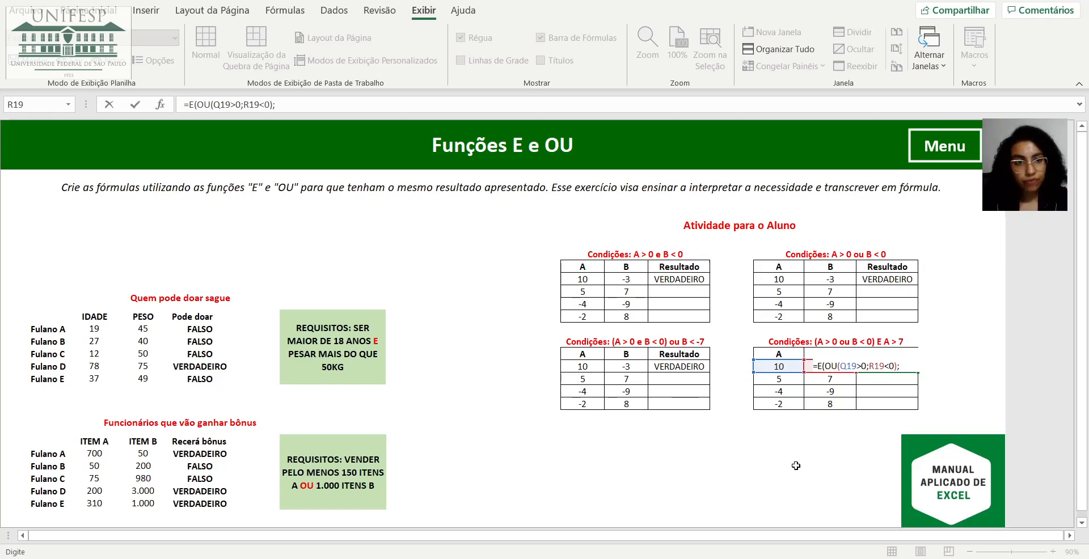
pyautogui.write('R')
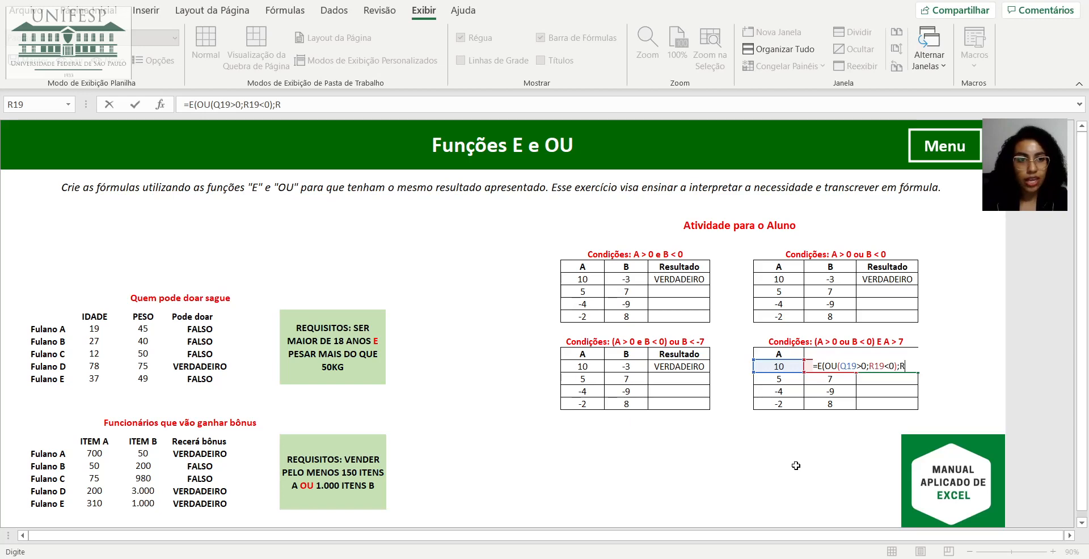
pyautogui.write('19')
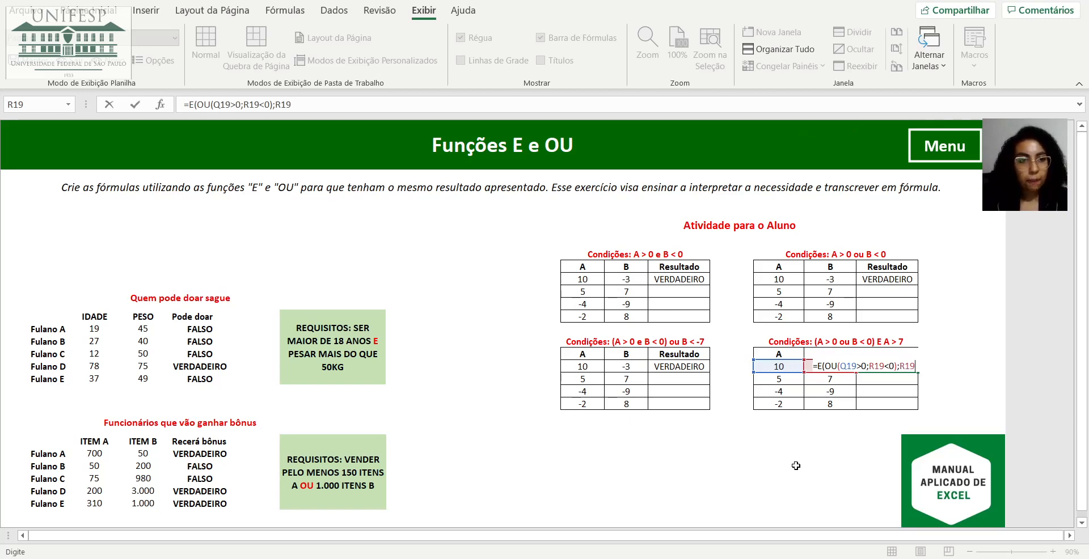
pyautogui.write('>')
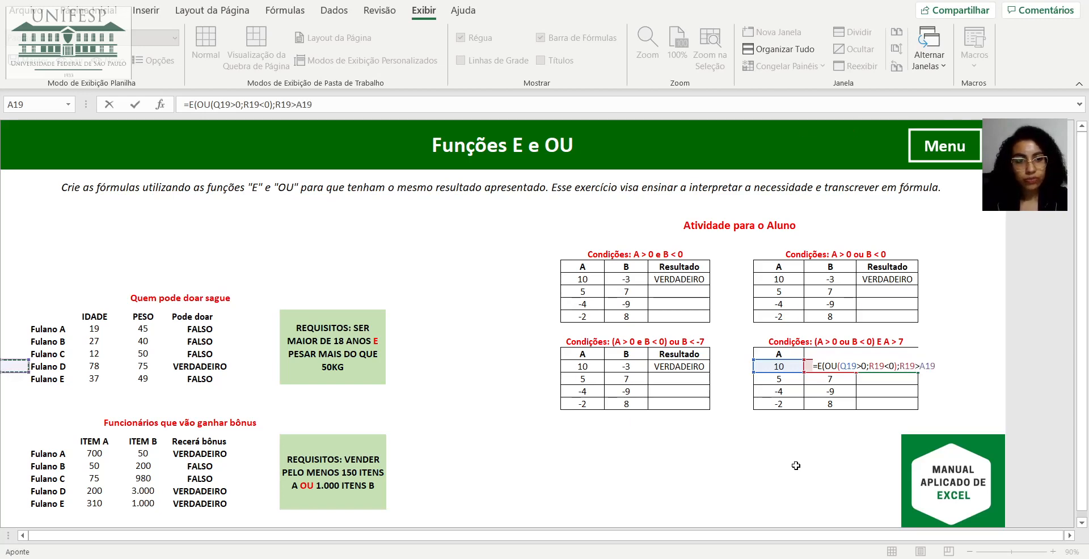
pyautogui.write('A')
pyautogui.press('BackSpace')
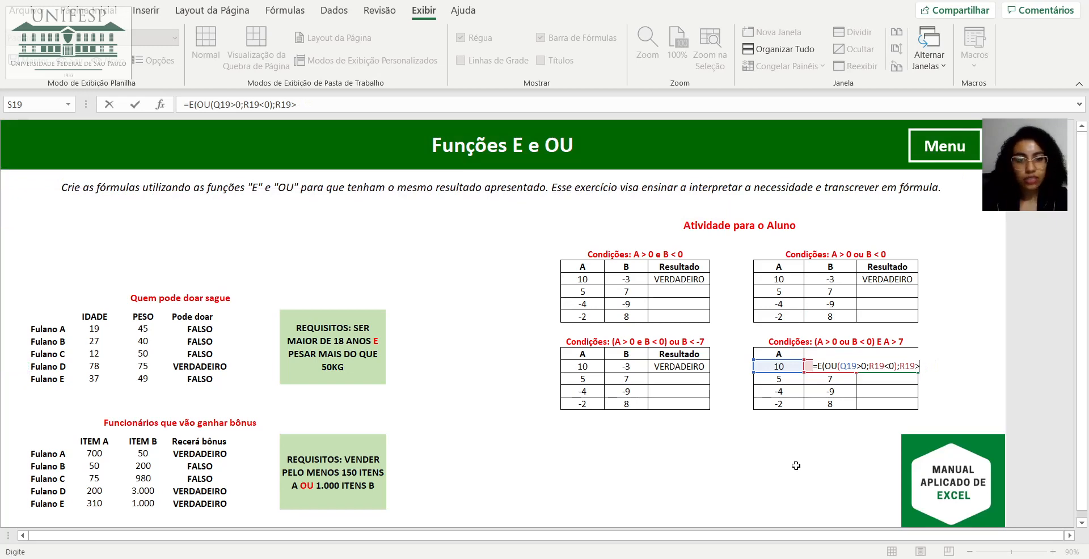
pyautogui.write('7)')
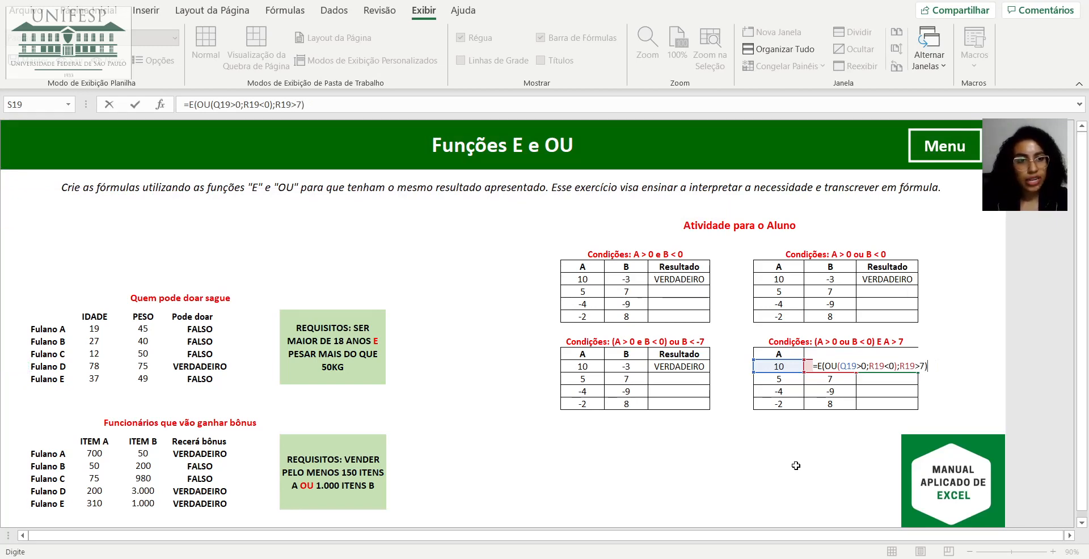
pyautogui.press('Return')
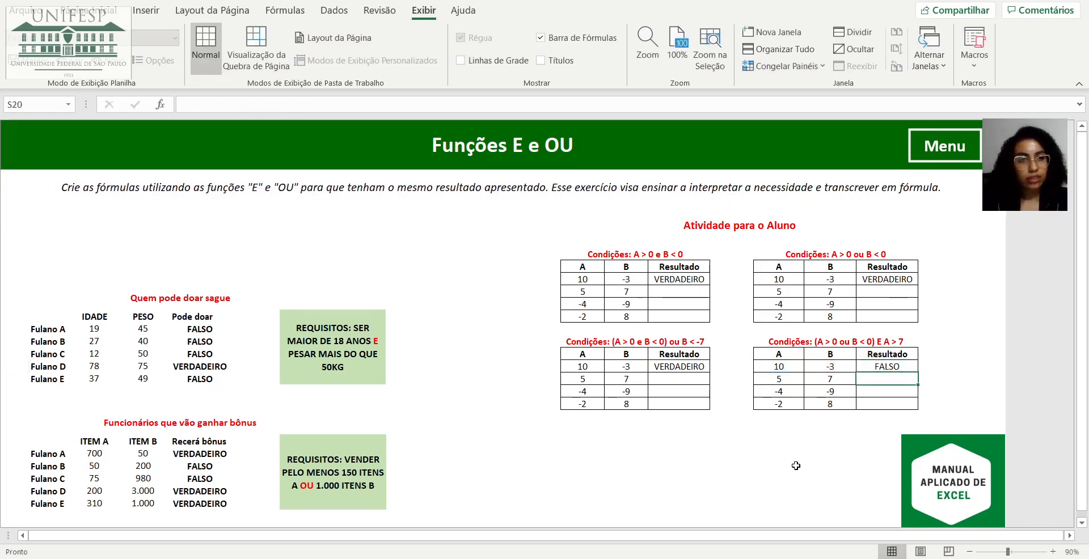
# Review the S19 formula and the remaining unfilled rows of the four student activity tables
pyautogui.click(894, 357)
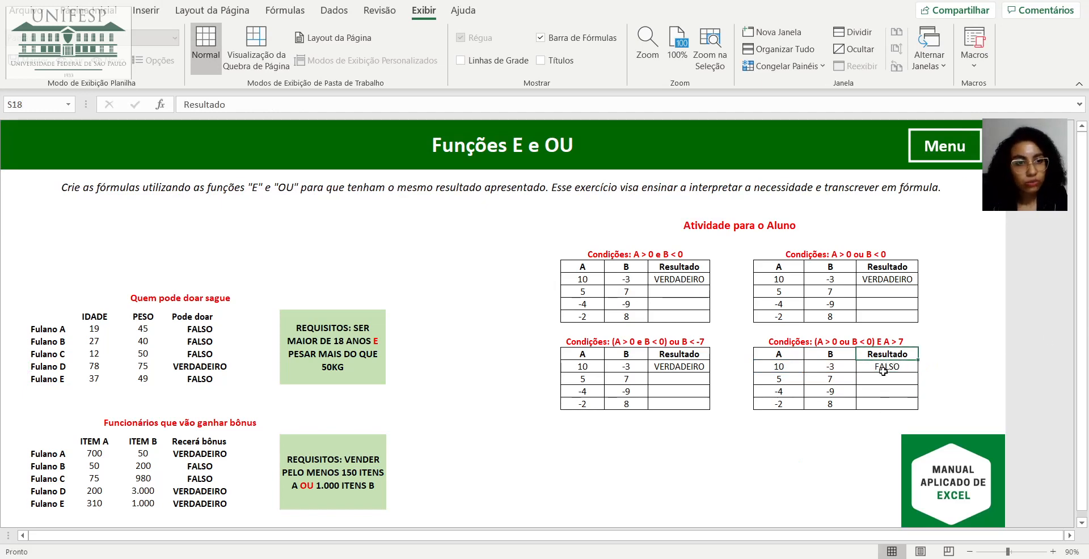
pyautogui.click(884, 370)
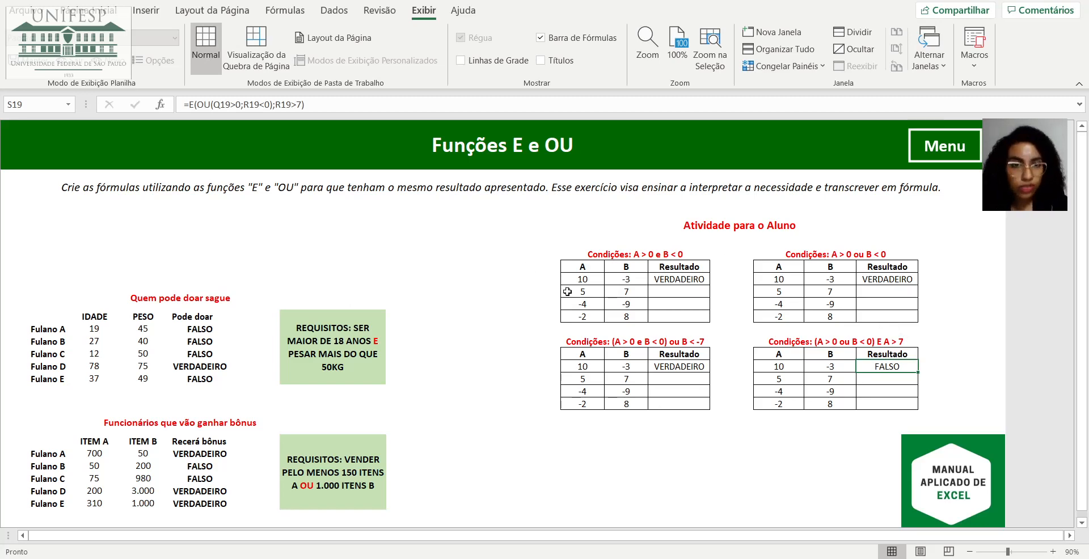
pyautogui.moveTo(567, 292); pyautogui.dragTo(881, 313)
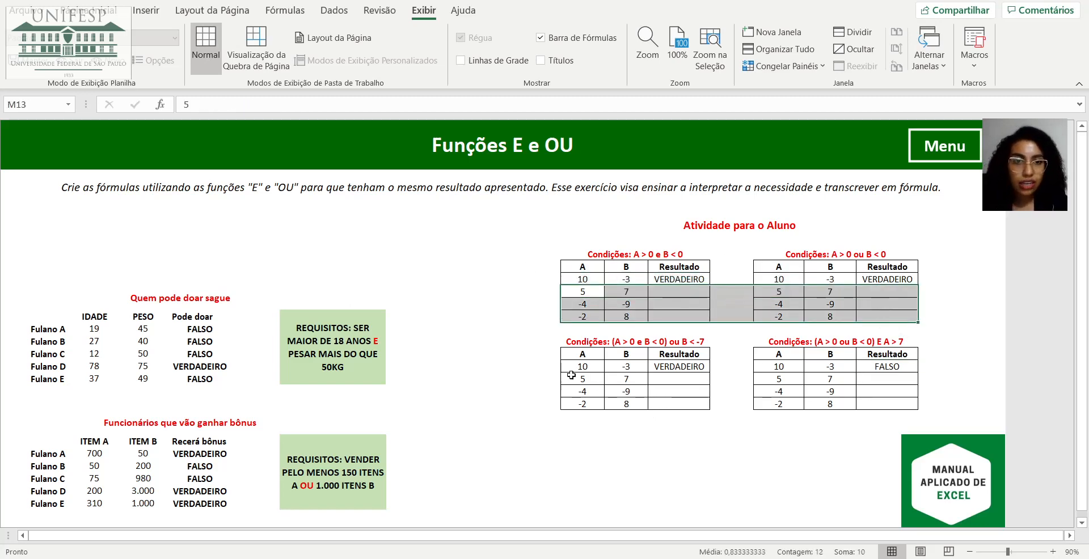
pyautogui.moveTo(572, 377); pyautogui.dragTo(897, 396)
pyautogui.click(776, 481)
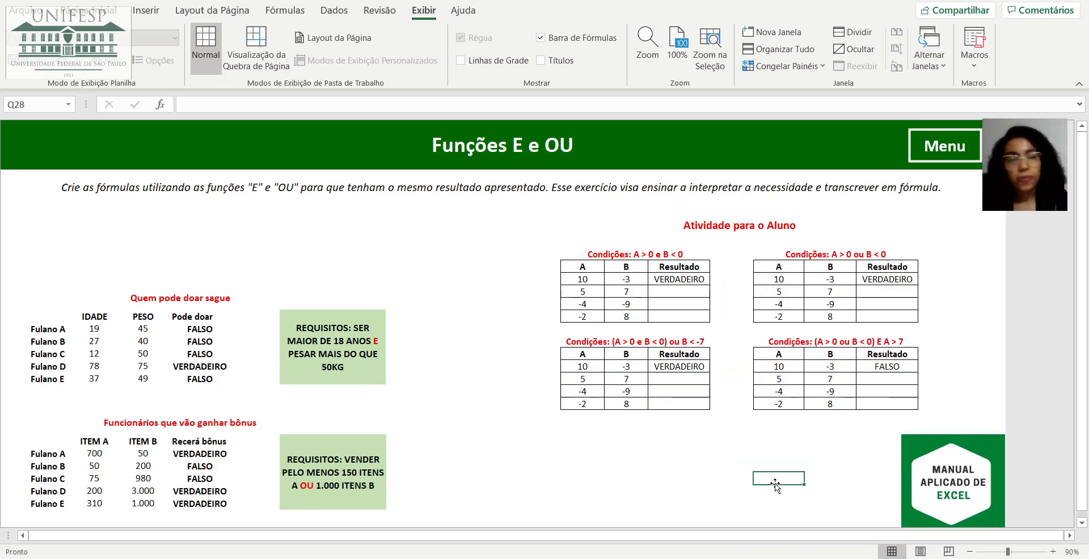